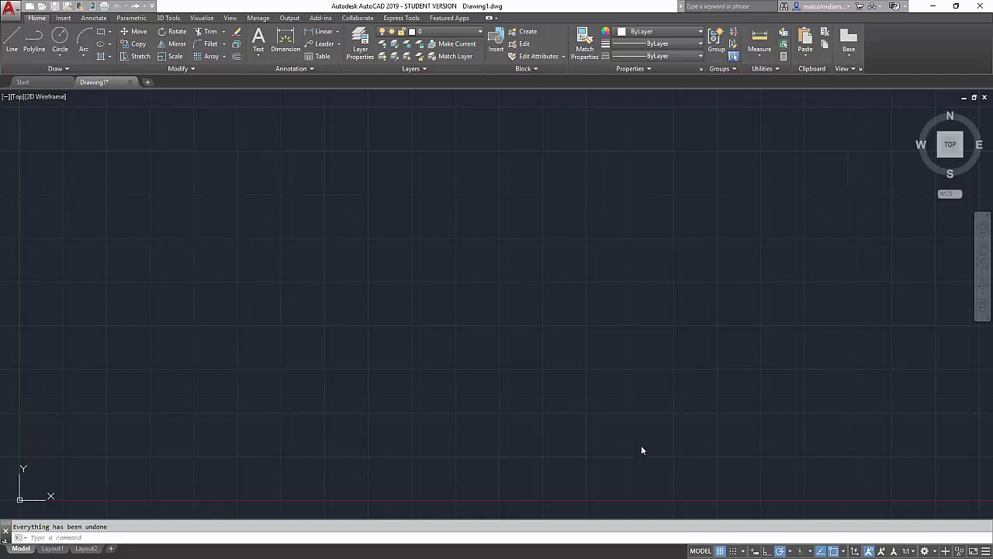
Step: Turn on grid snap and zoom to show the entire drawing limits
left_click(733, 551)
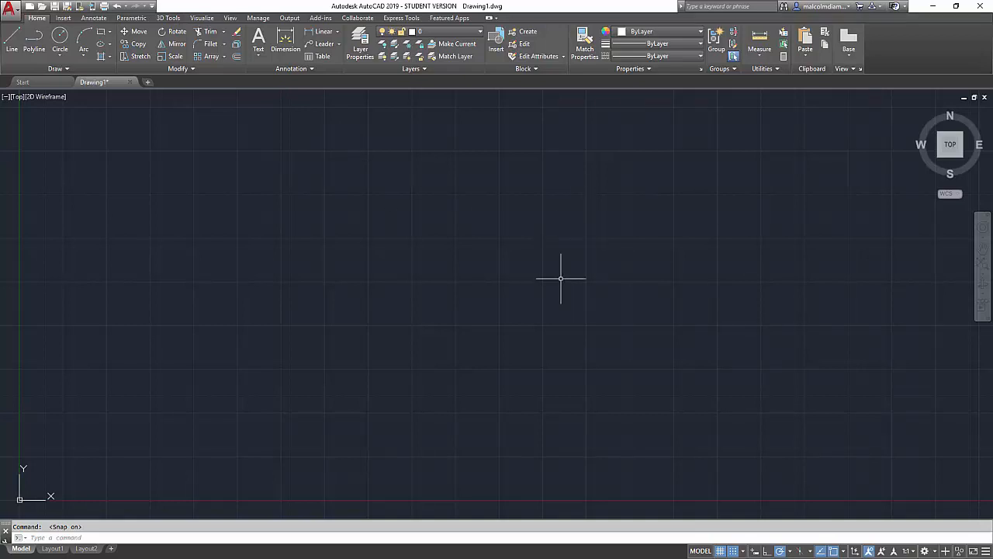
type("z")
key("Return")
type("a")
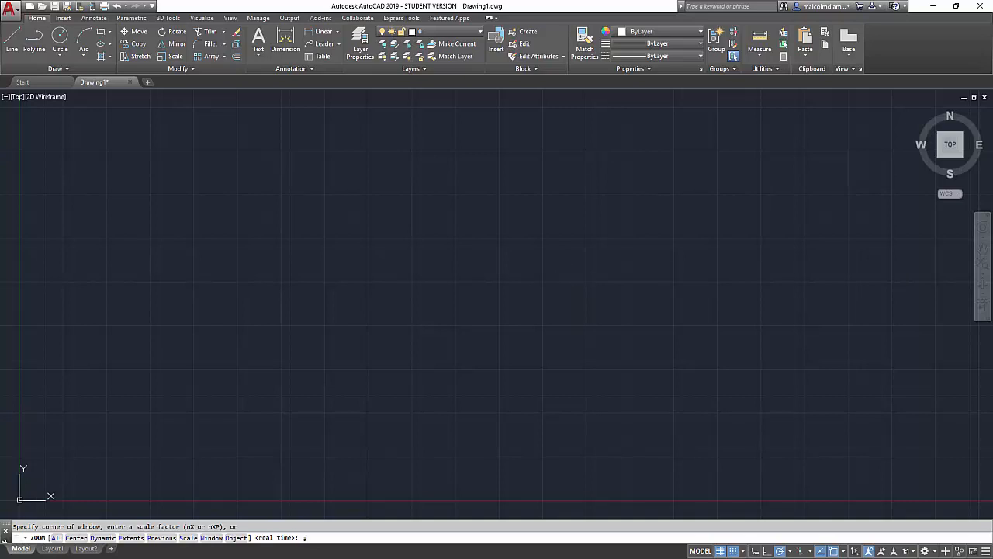
key("Return")
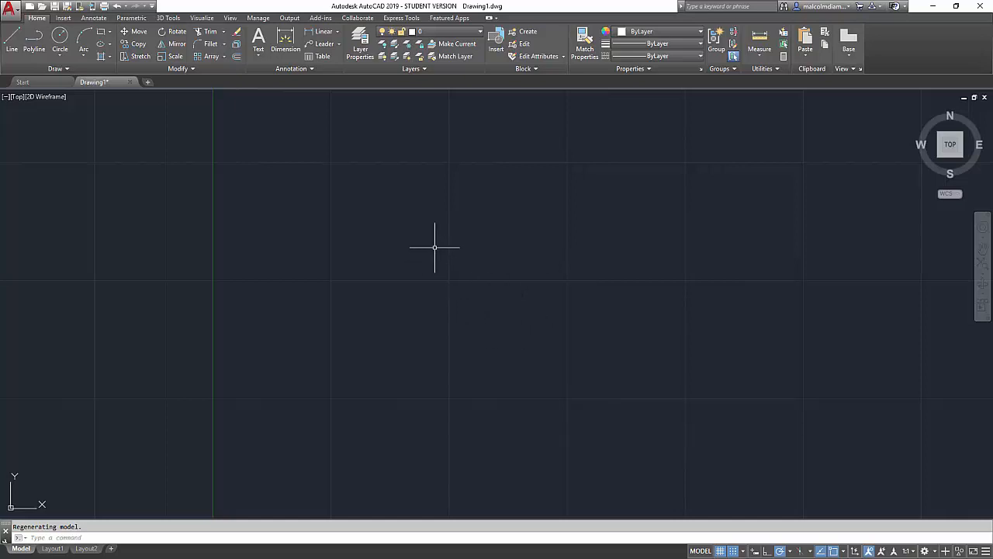
Step: Draw a circle with a diameter of 2, centred just right of the Y axis so that it touches the axis
left_click(62, 36)
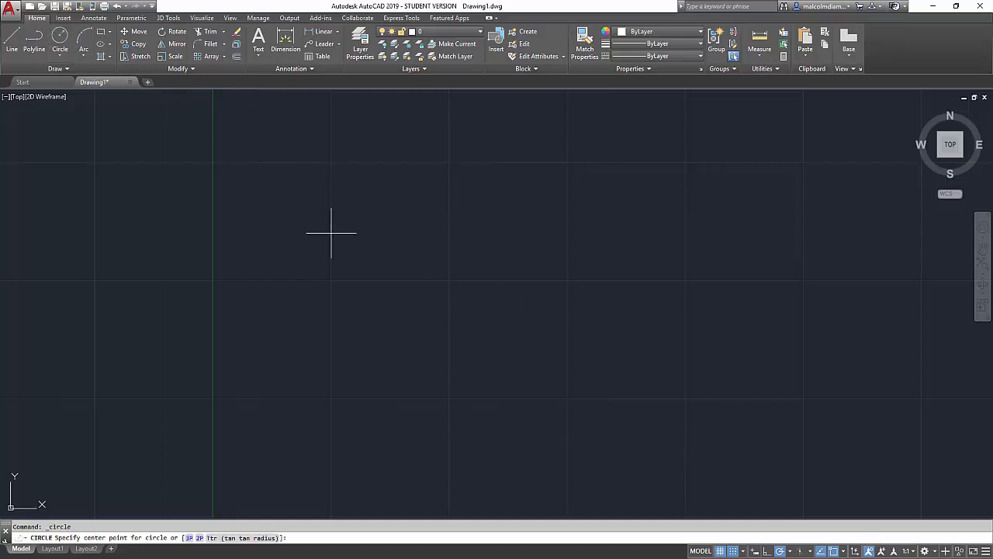
left_click(260, 304)
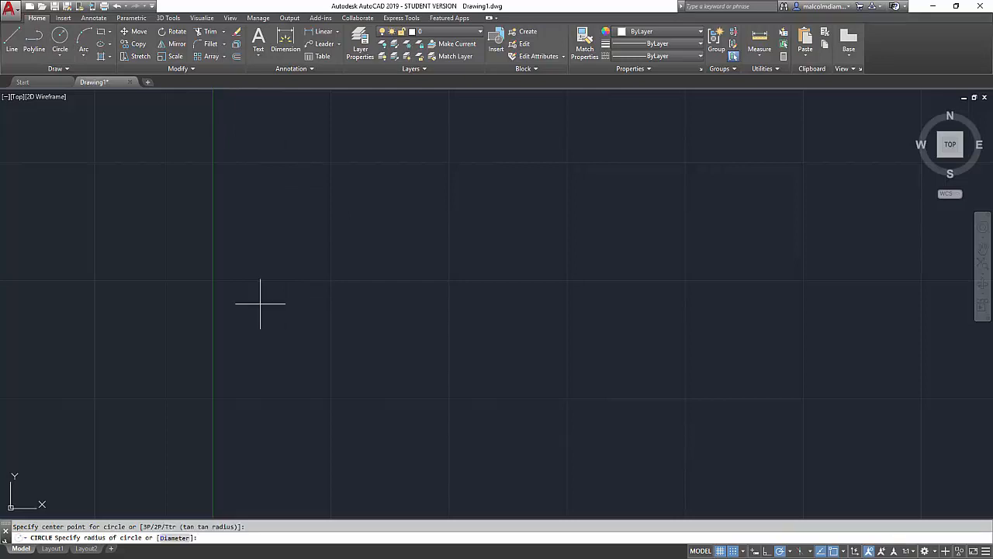
type("d")
key("Return")
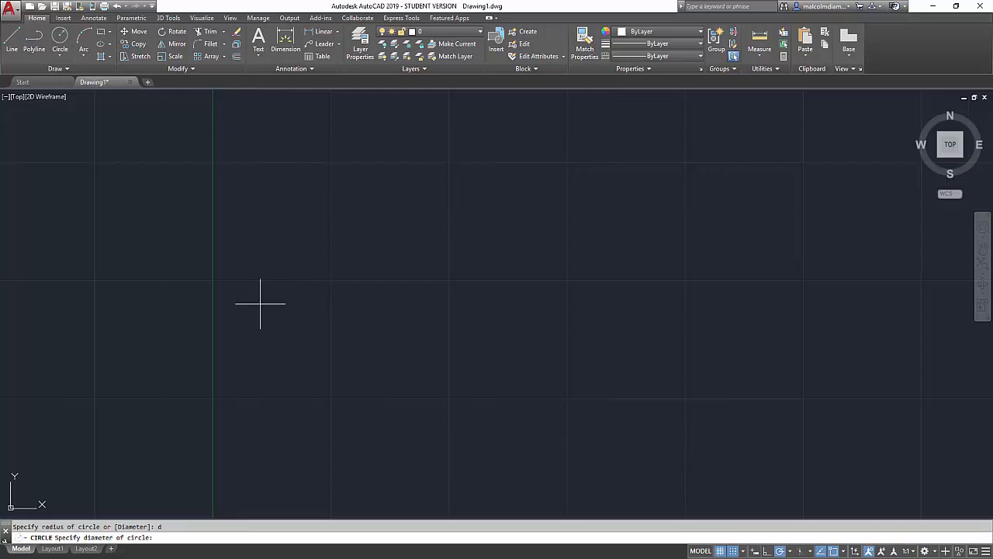
type("2")
key("Return")
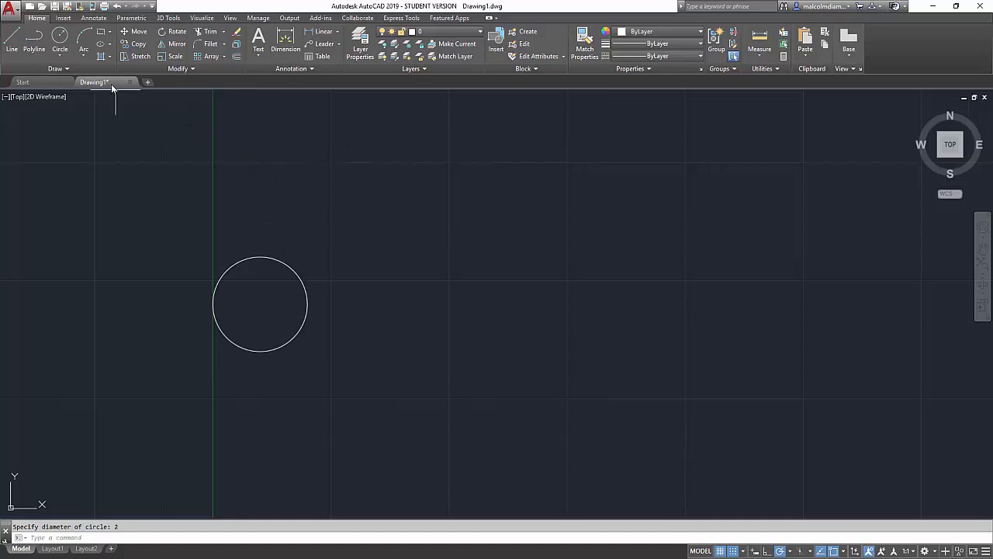
Step: Copy the circle 4 units horizontally to the right, using its centre as the base point
left_click(136, 44)
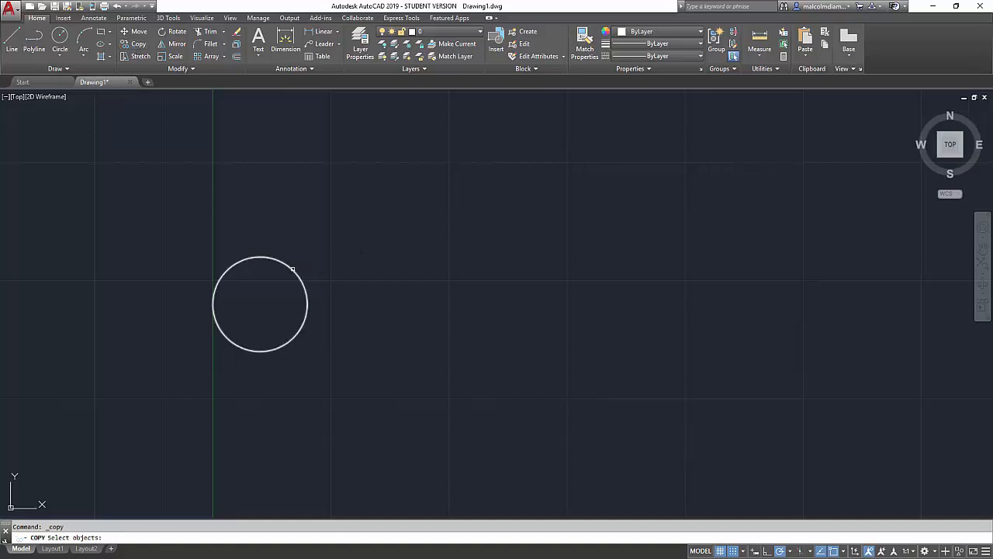
left_click(293, 268)
key("Return")
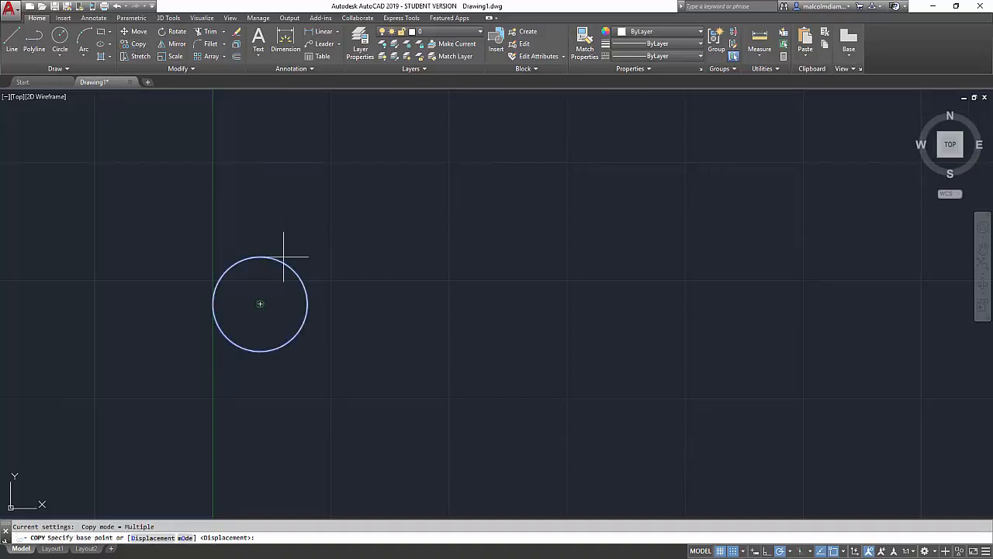
left_click(260, 303)
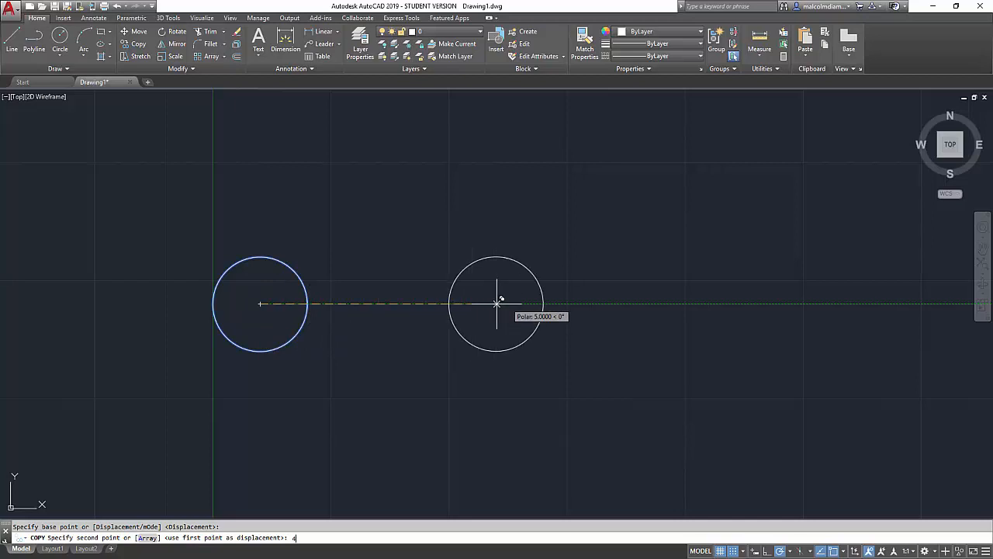
key("Return")
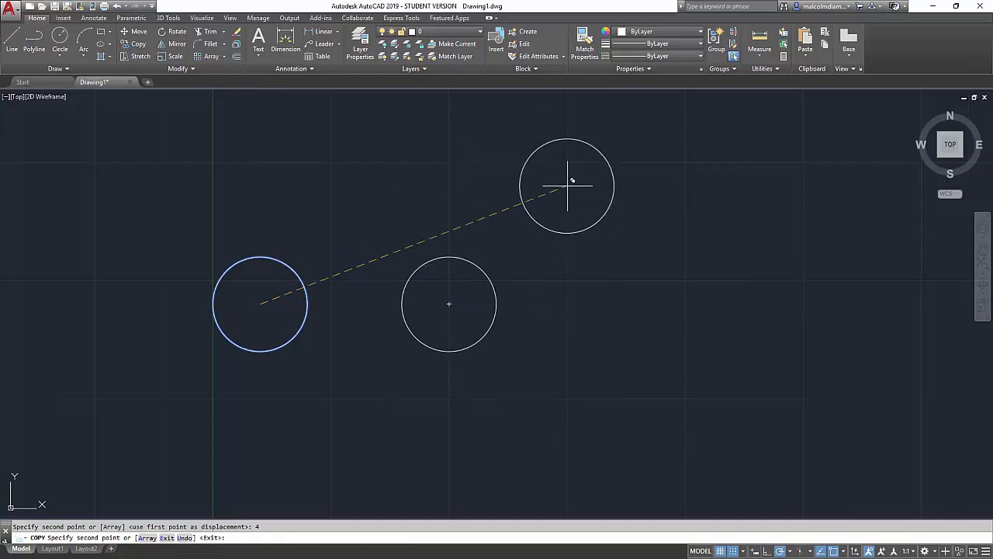
right_click(584, 199)
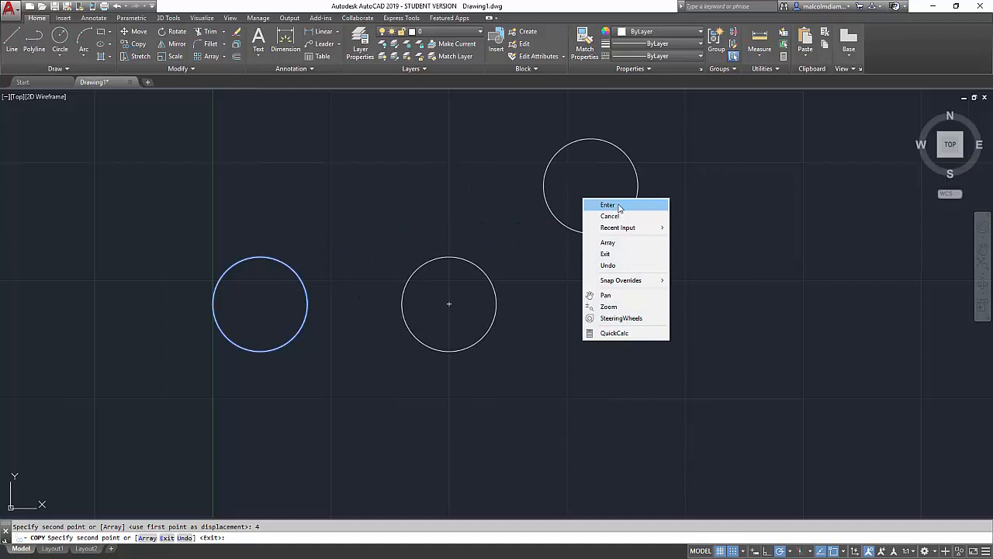
left_click(619, 207)
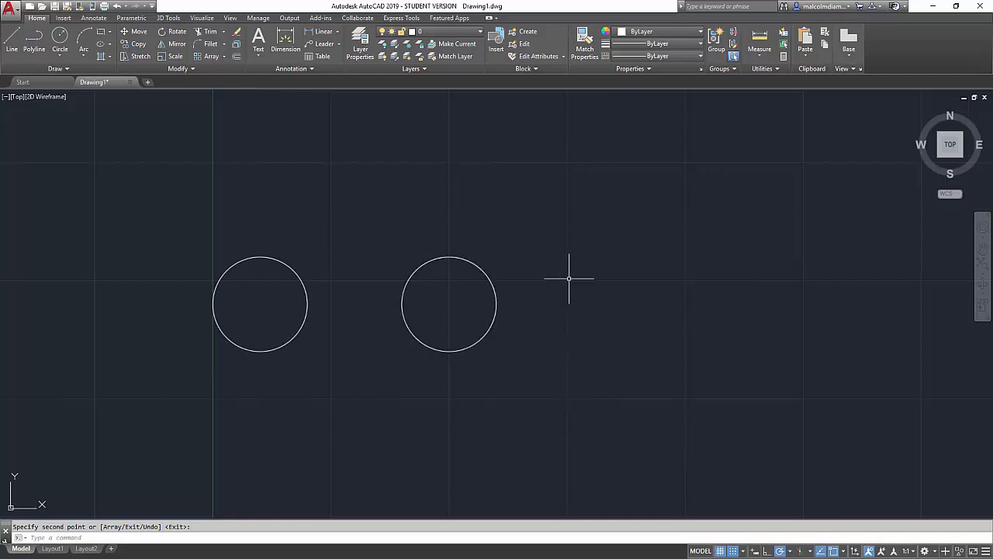
Step: With snap turned off, draw two radius 6 circles tangent to both small circles, one above and one below, using the Tan Tan Radius option
left_click(61, 37)
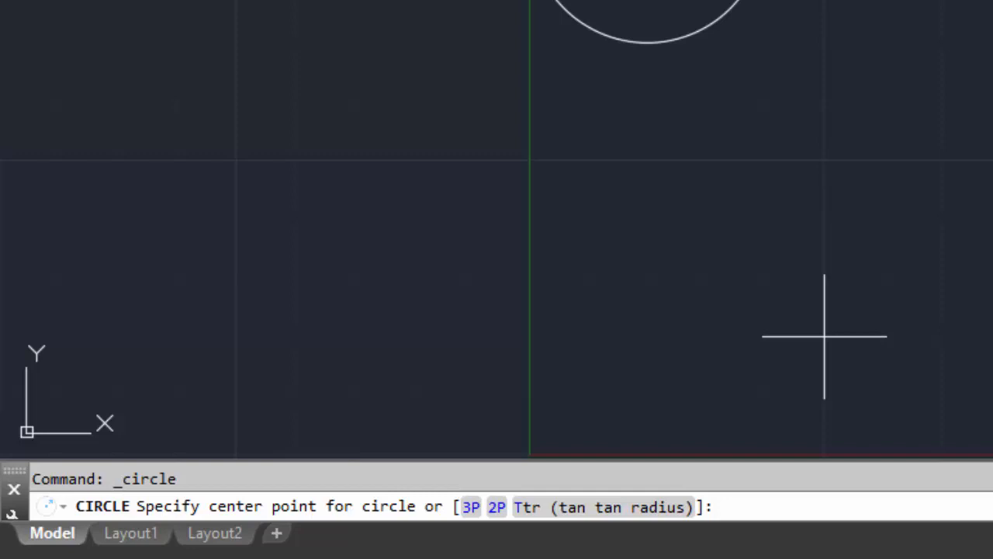
type("ttr")
key("Return")
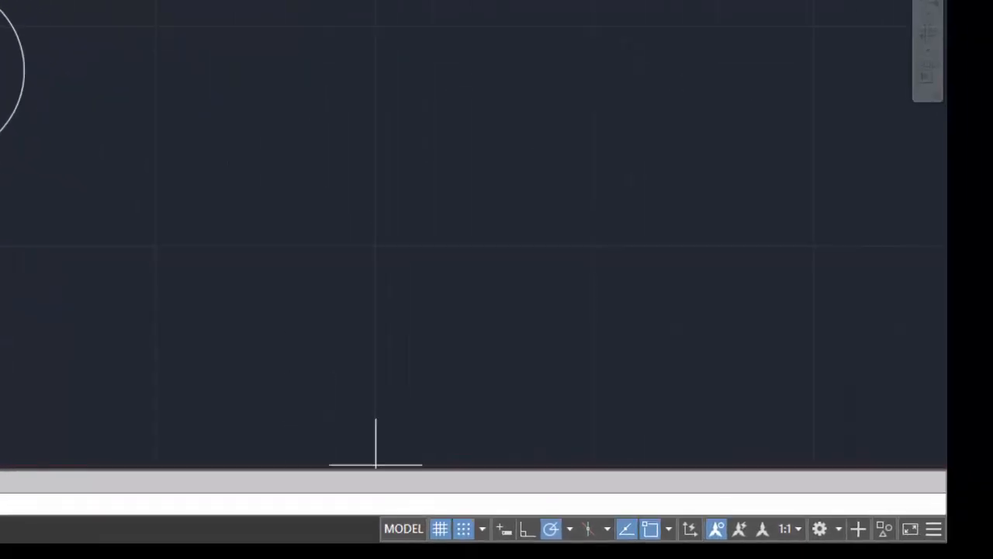
left_click(464, 528)
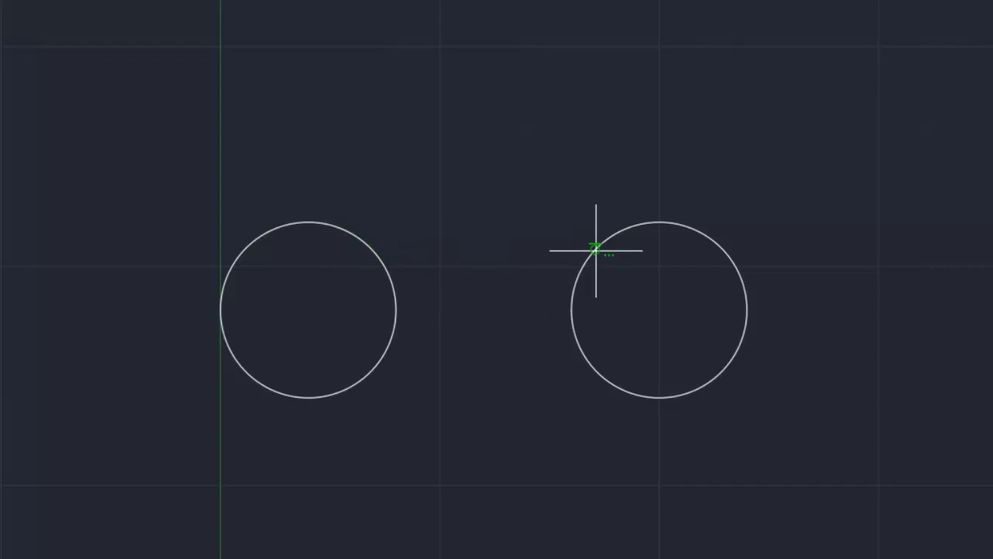
mouse_move(594, 248)
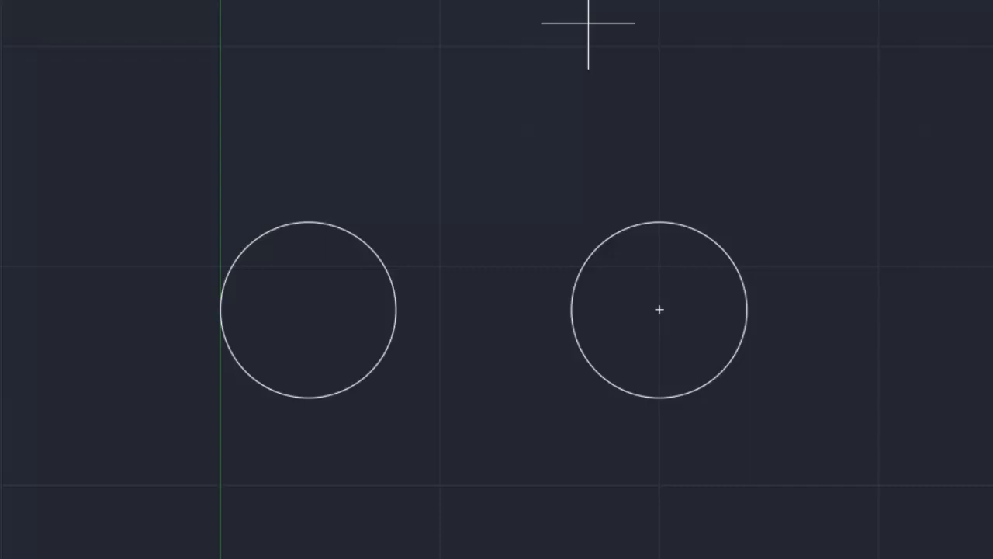
key("Return")
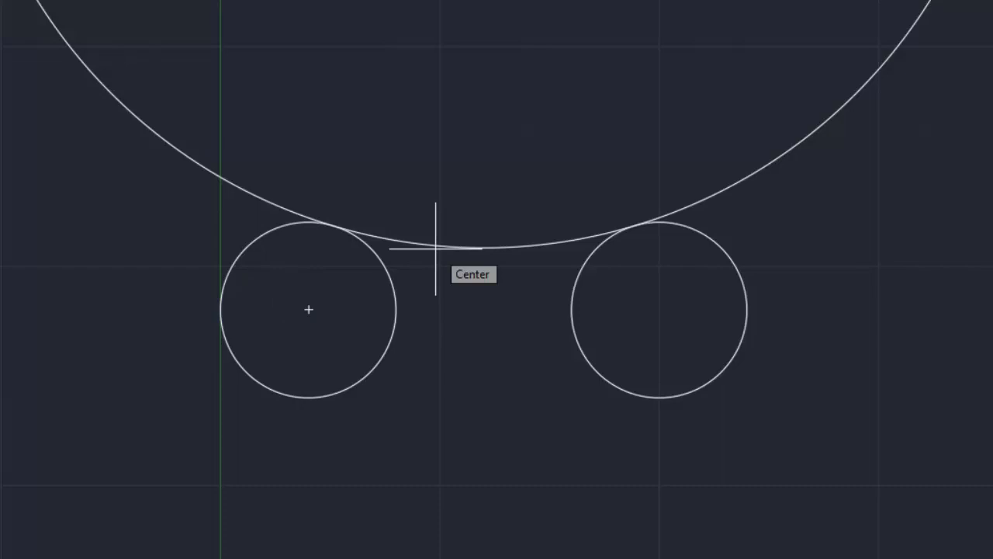
left_click(603, 379)
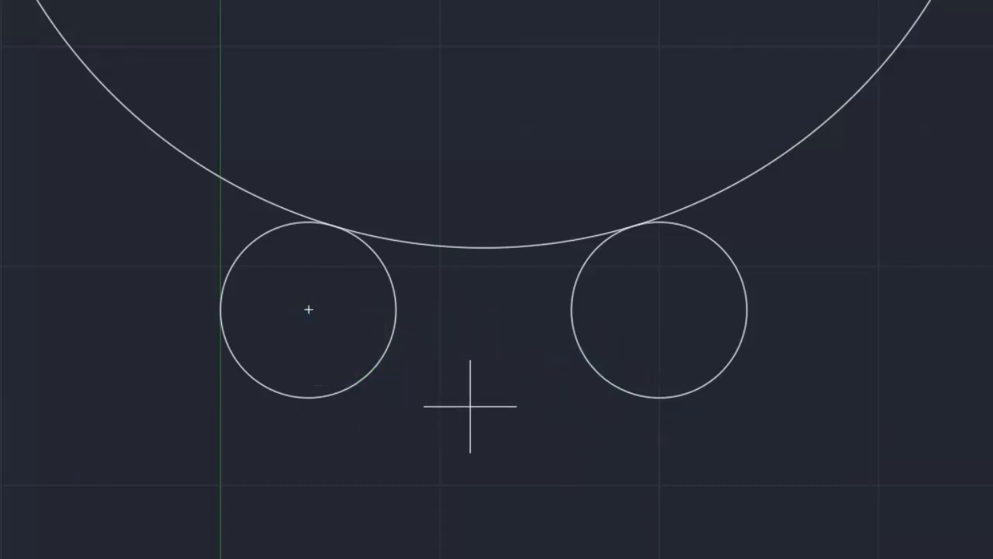
key("Return")
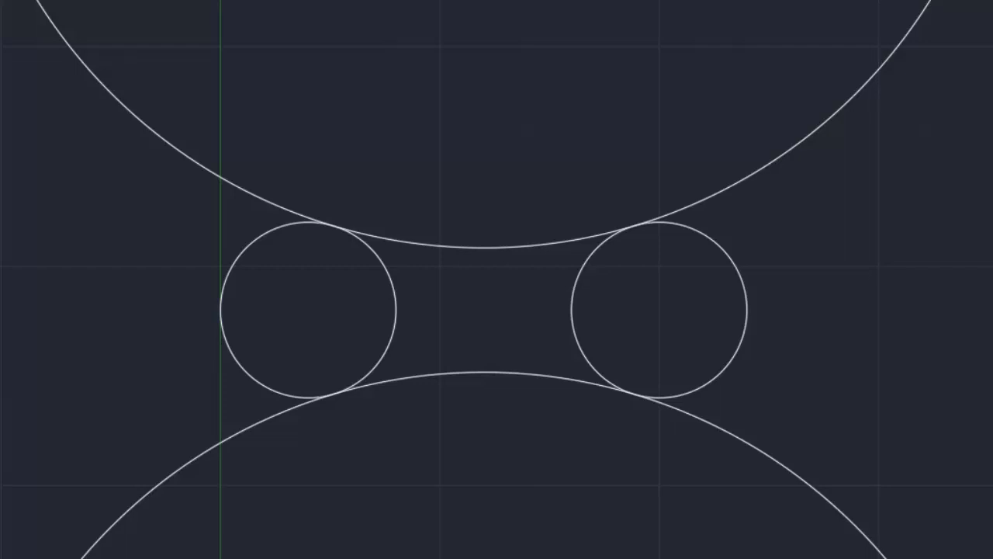
Step: Trim the outer portions of both large circles and the inner arcs of both small circles to leave one closed link outline
mouse_move(876, 211)
left_mouse_down()
mouse_move(820, 166)
mouse_move(458, 87)
mouse_move(22, 268)
mouse_move(687, 558)
mouse_move(901, 331)
left_mouse_up()
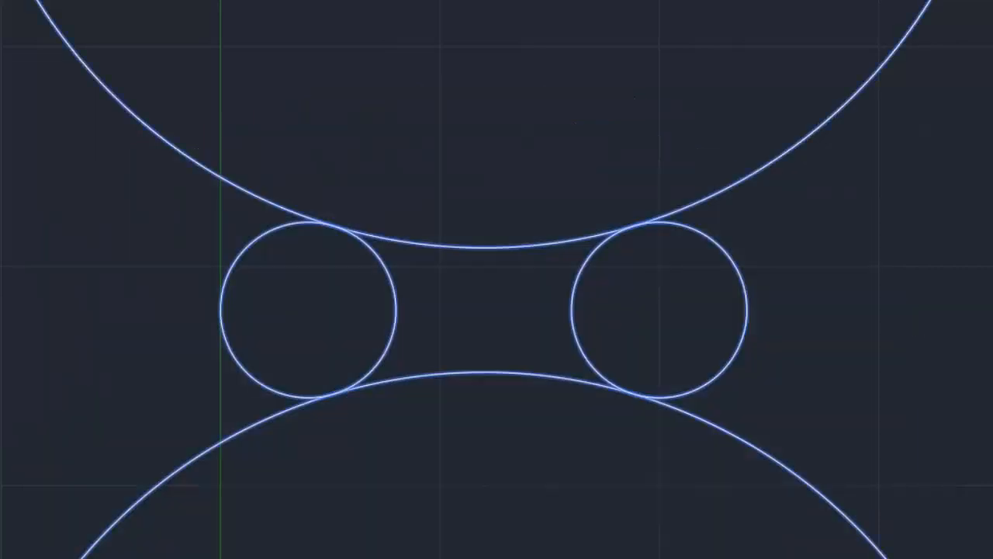
left_click(833, 124)
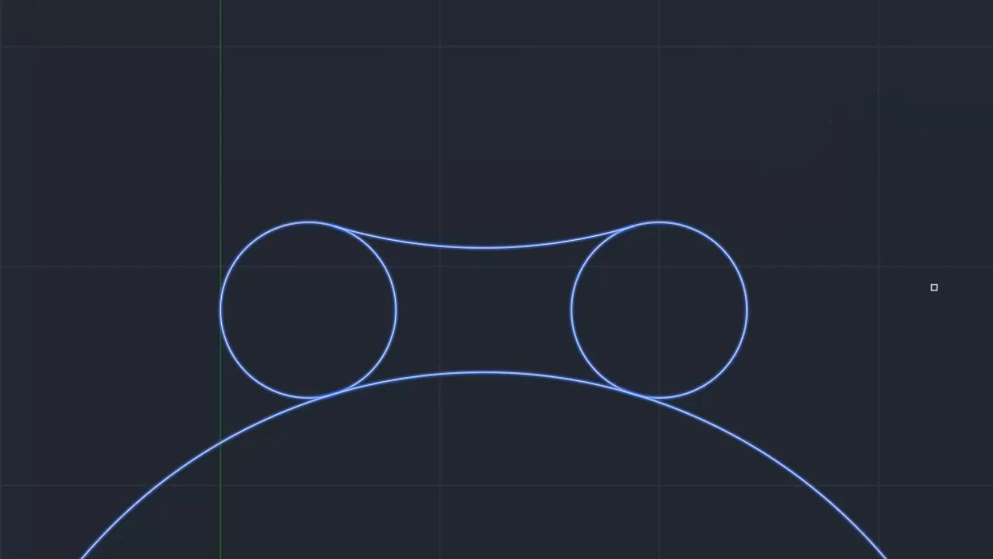
left_click(845, 515)
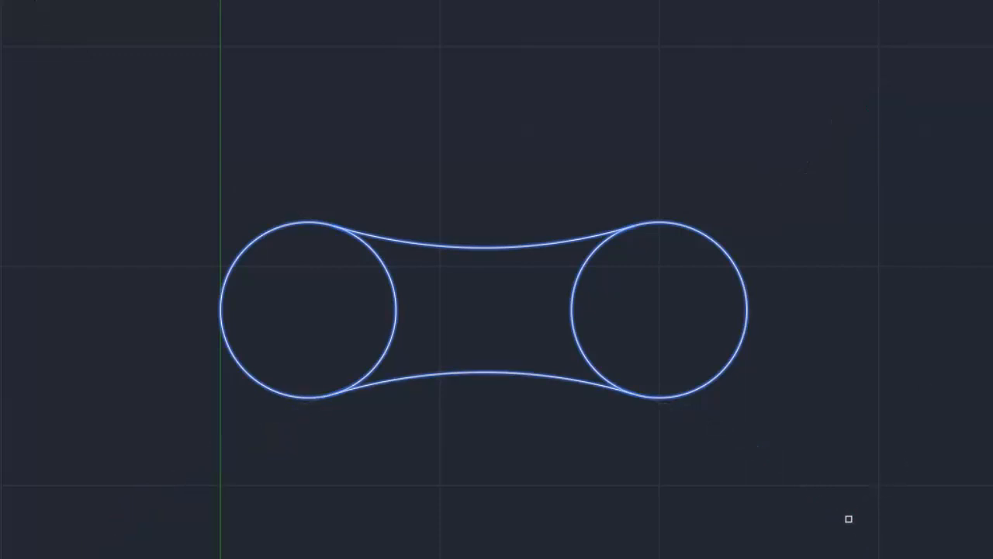
left_click(574, 274)
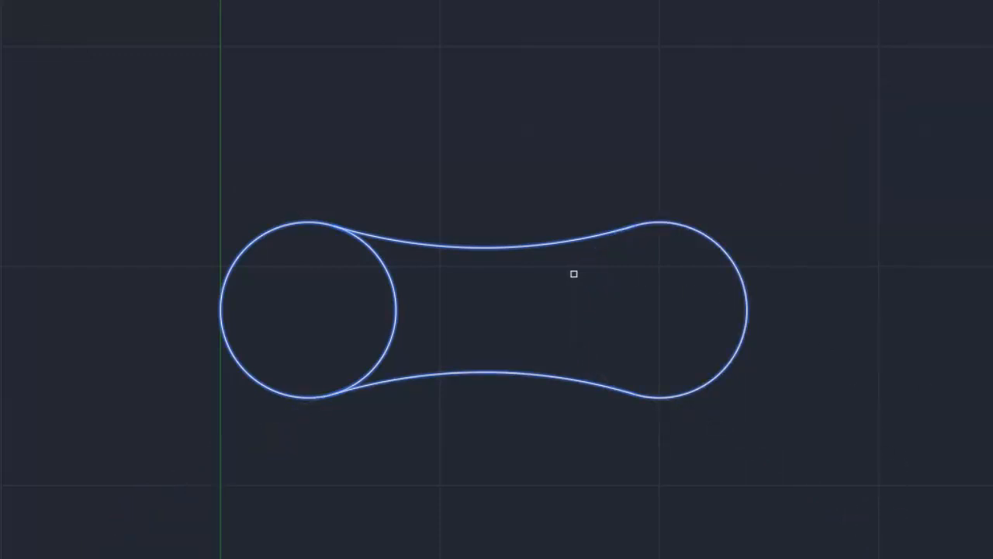
left_click(397, 301)
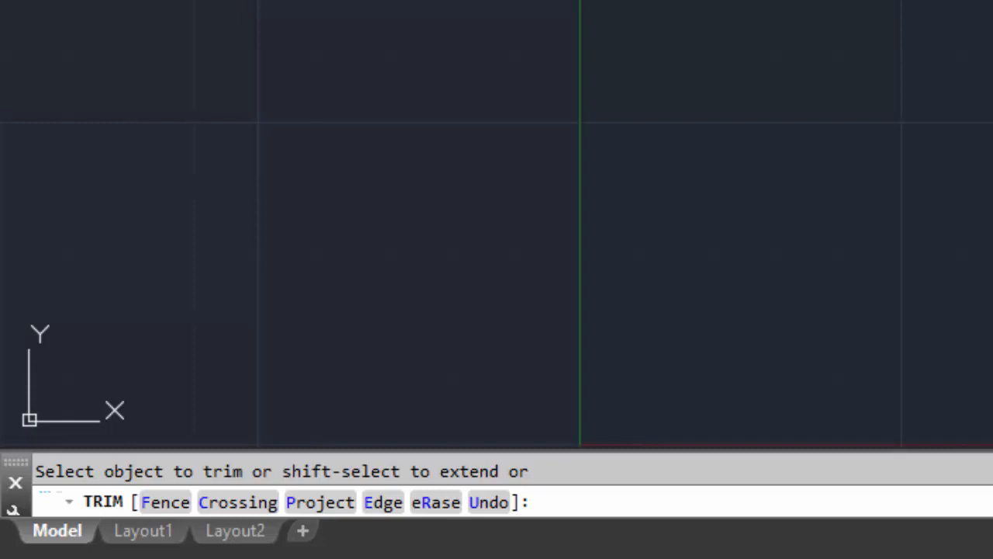
key("Escape")
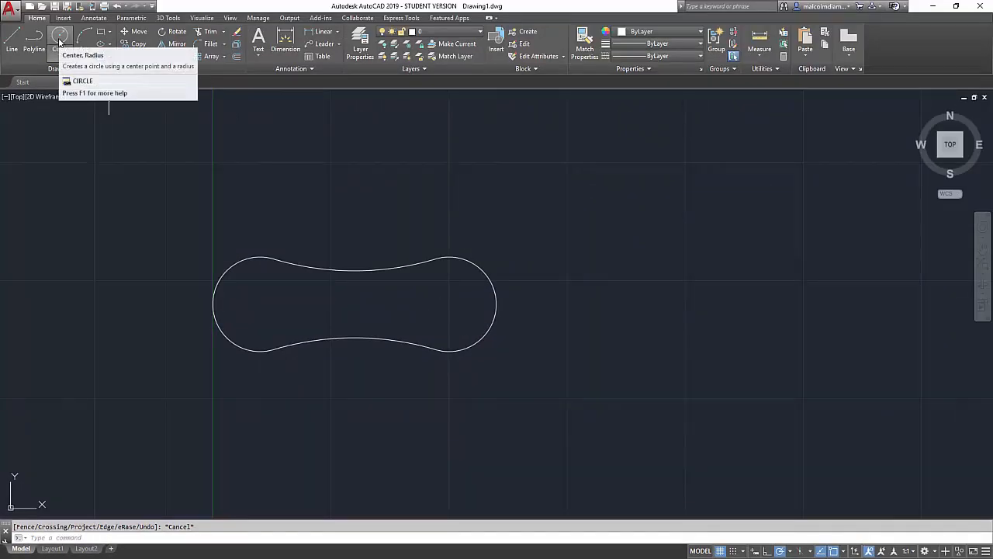
Step: Draw a circle with a diameter of 1 at the centre of the link outline's left end arc
left_click(59, 41)
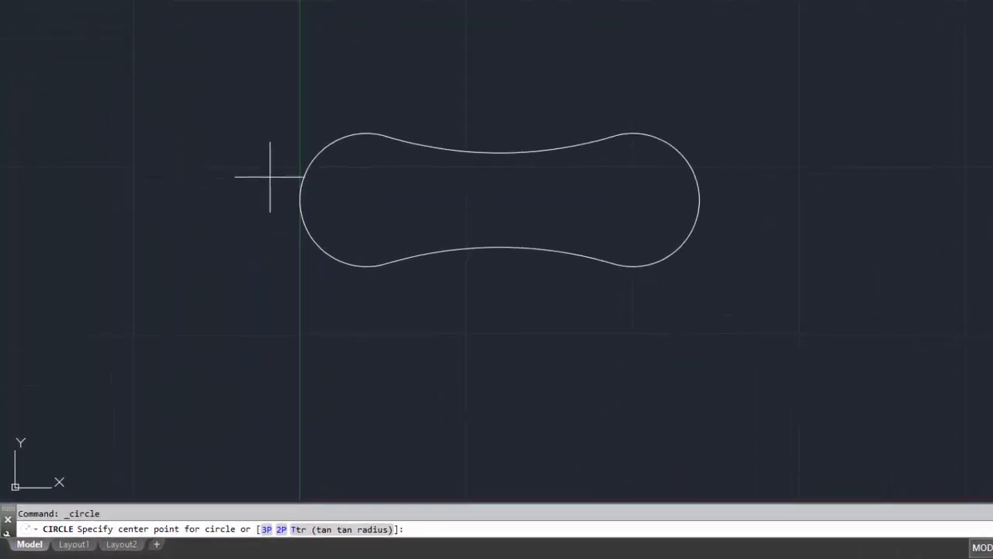
mouse_move(294, 185)
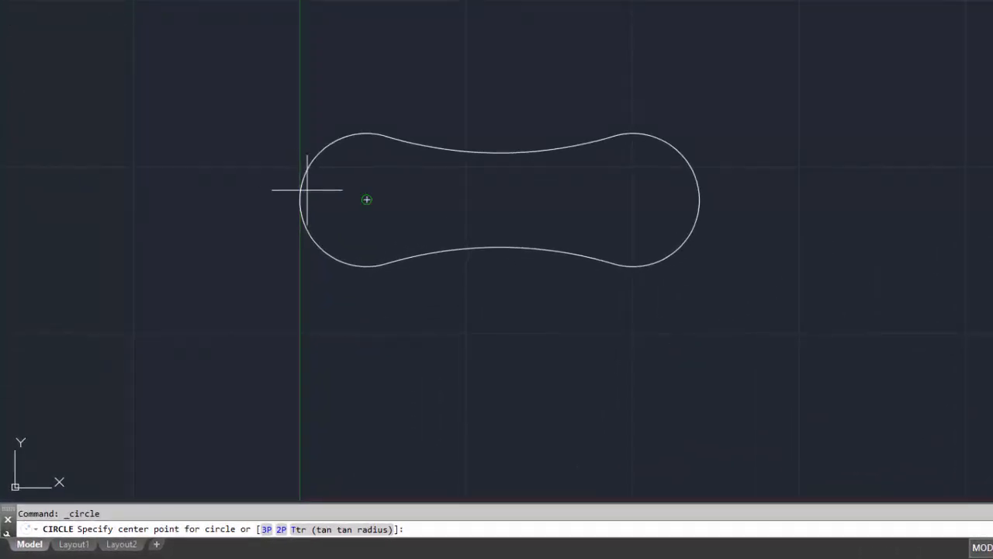
left_click(366, 200)
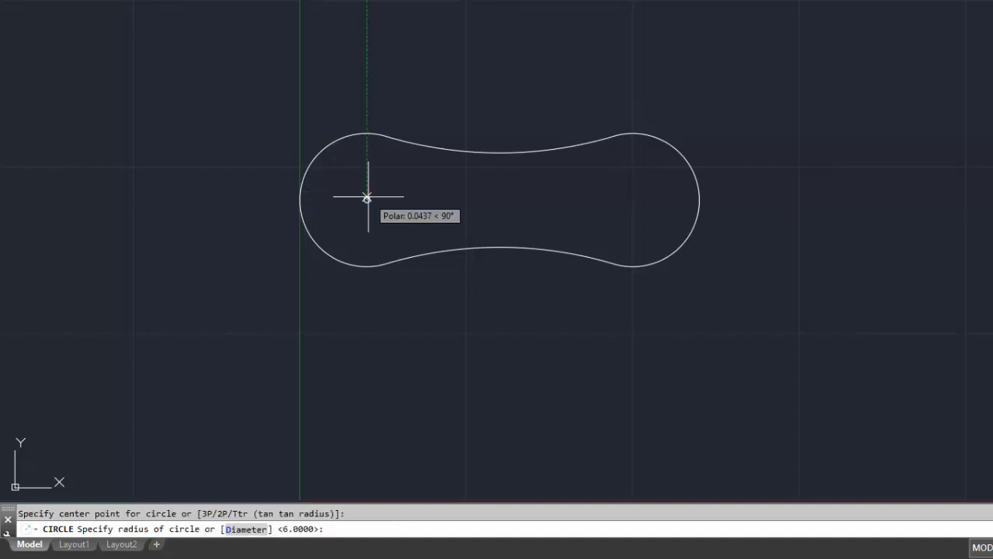
type("d")
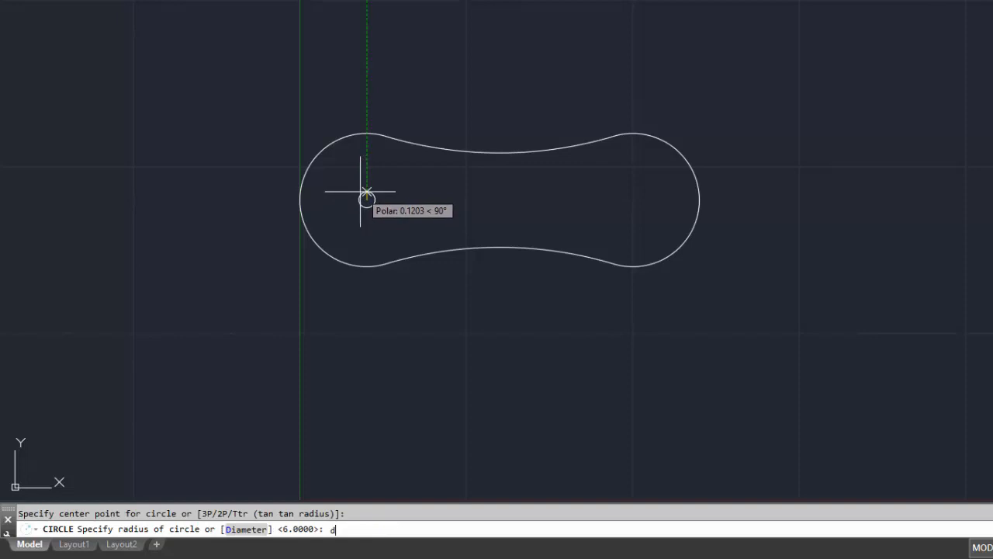
key("Return")
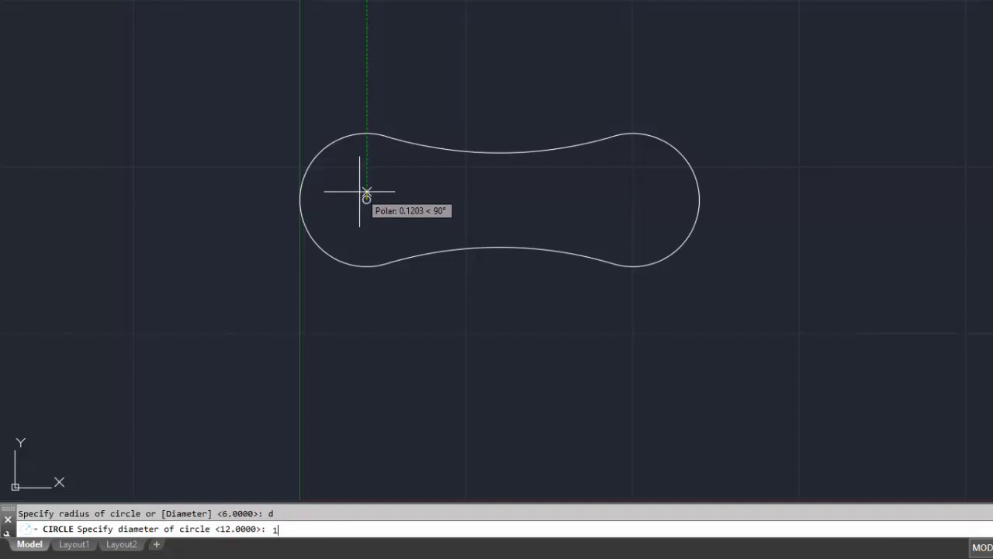
key("Return")
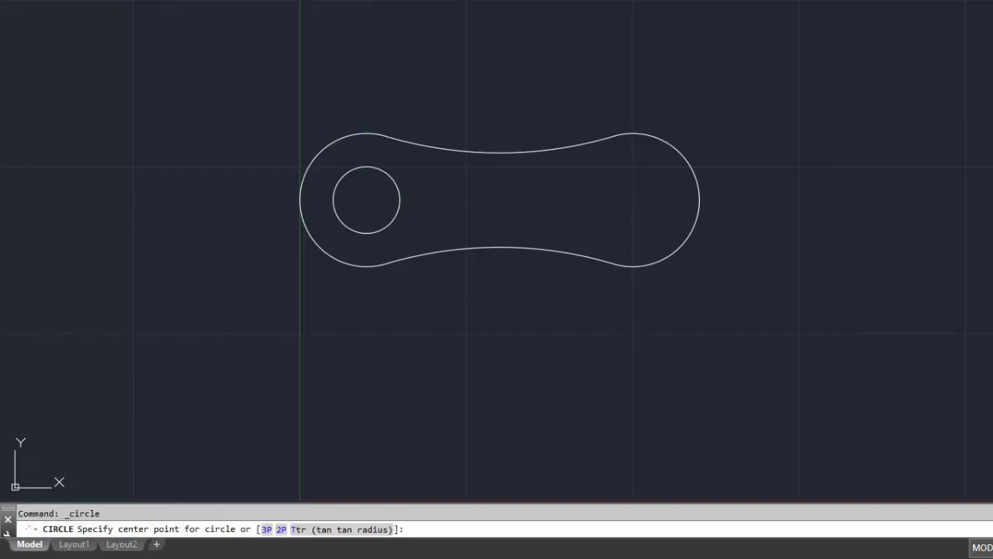
Step: Draw a circle with a diameter of 1 at the centre of the link outline's right end arc
left_click(632, 199)
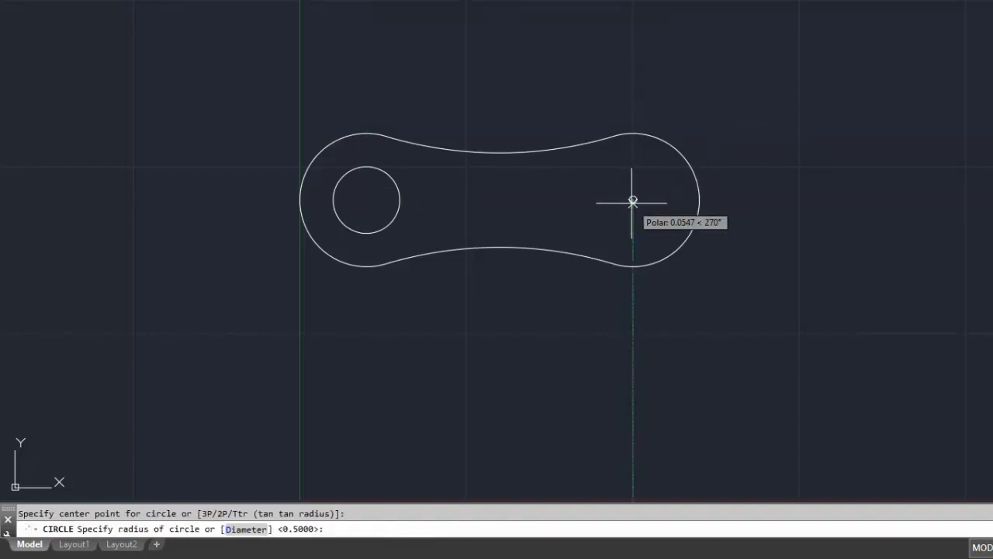
type("d")
key("Return")
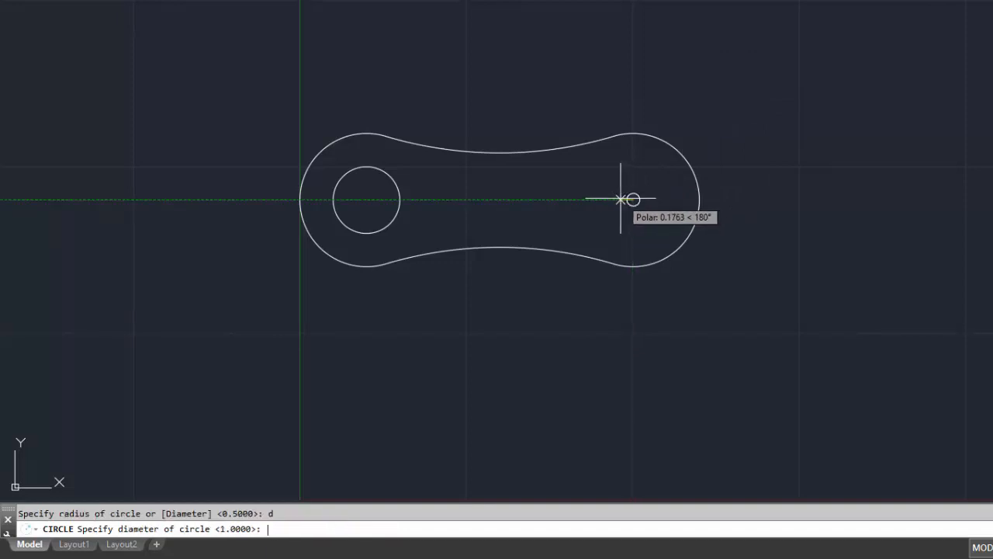
type("1")
key("Return")
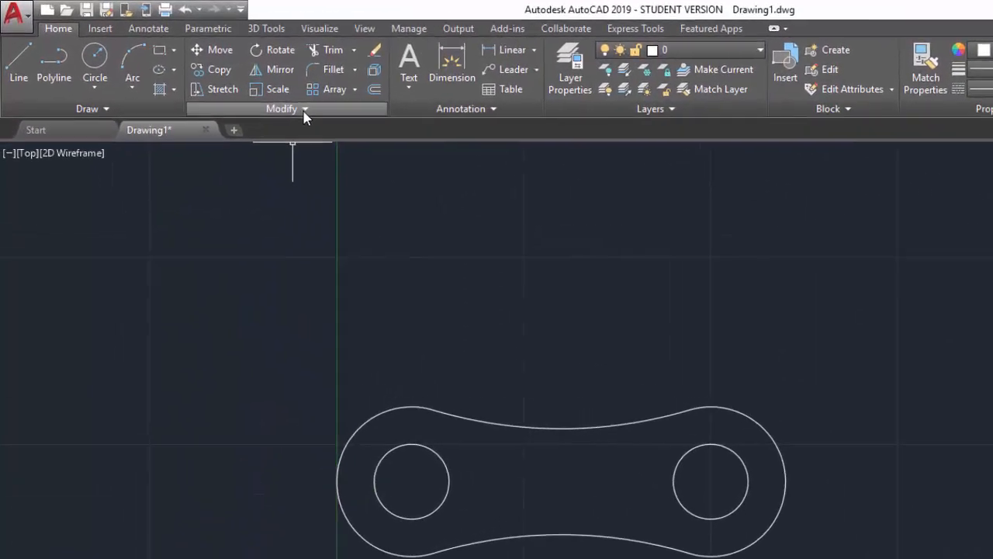
Step: Use Edit Polyline to convert the upper concave arc of the link outline into a polyline
left_click(320, 115)
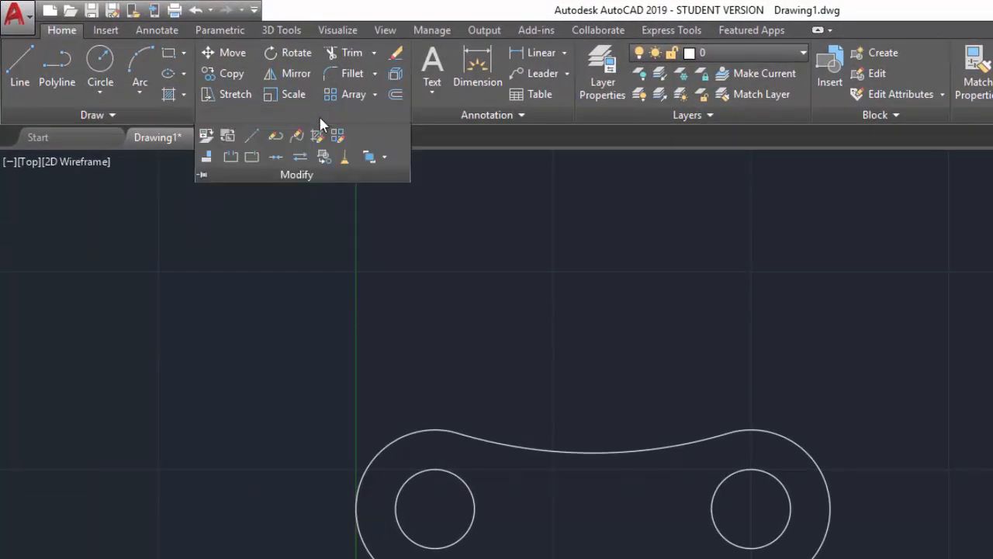
left_click(275, 137)
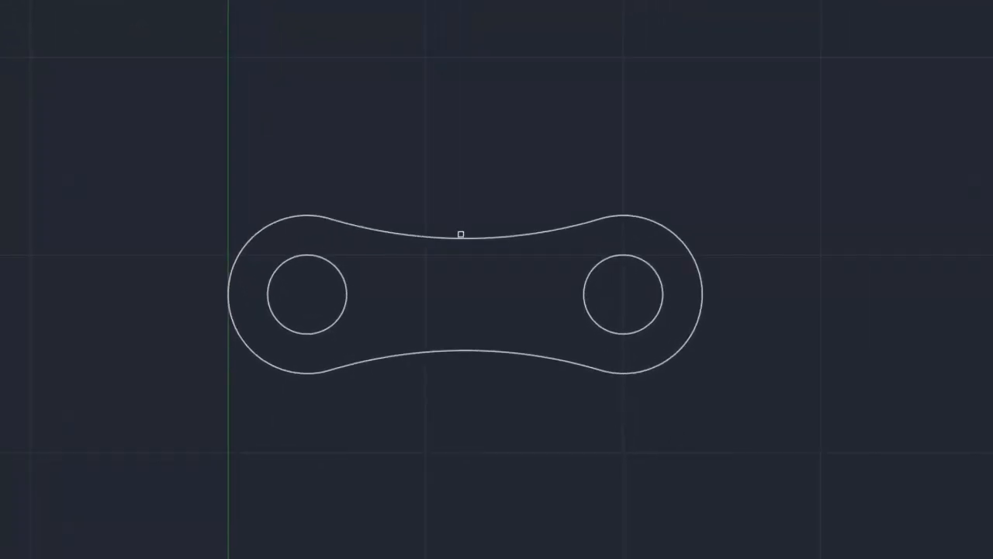
left_click(460, 235)
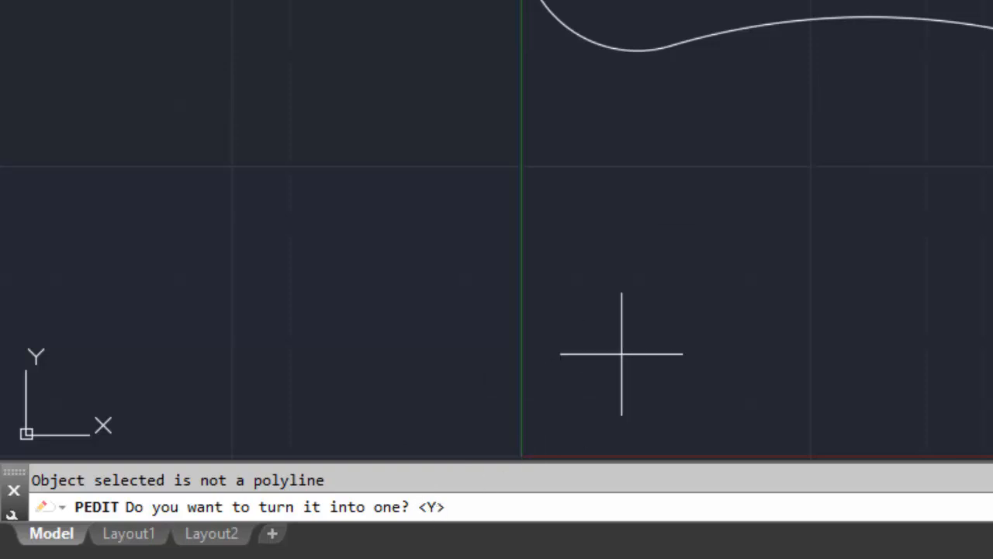
key("Return")
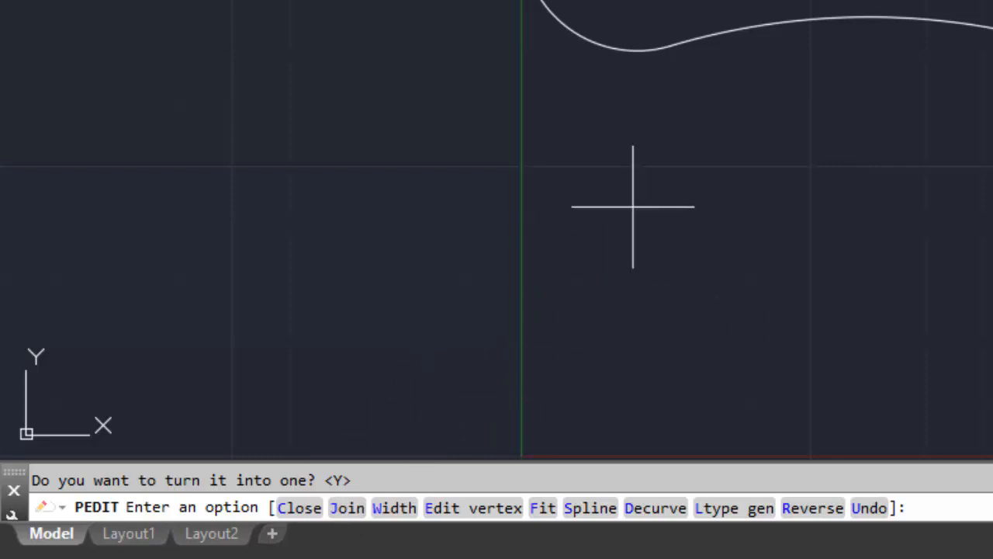
Step: Join the upper and lower concave arcs and both rounded end arcs into one closed polyline
type("j")
key("Return")
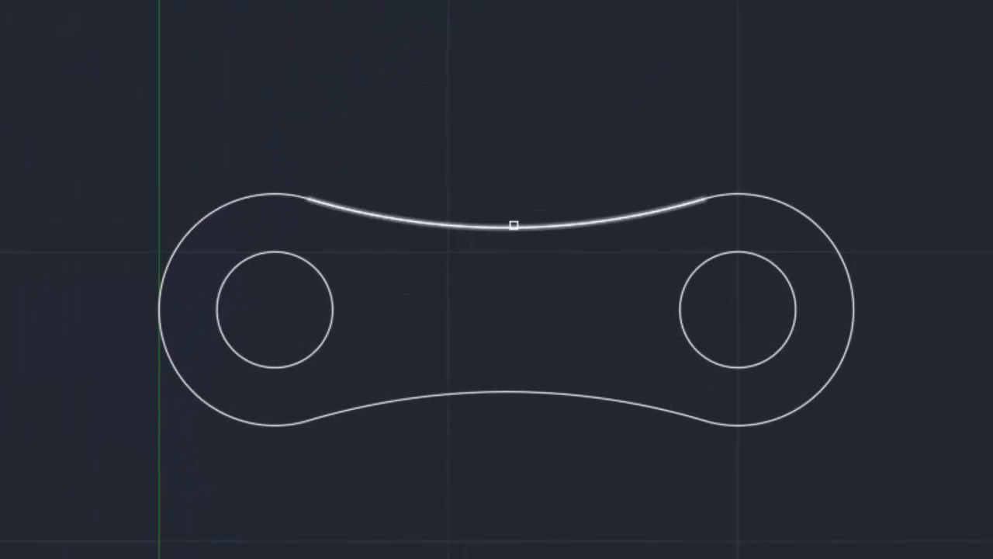
left_click(821, 226)
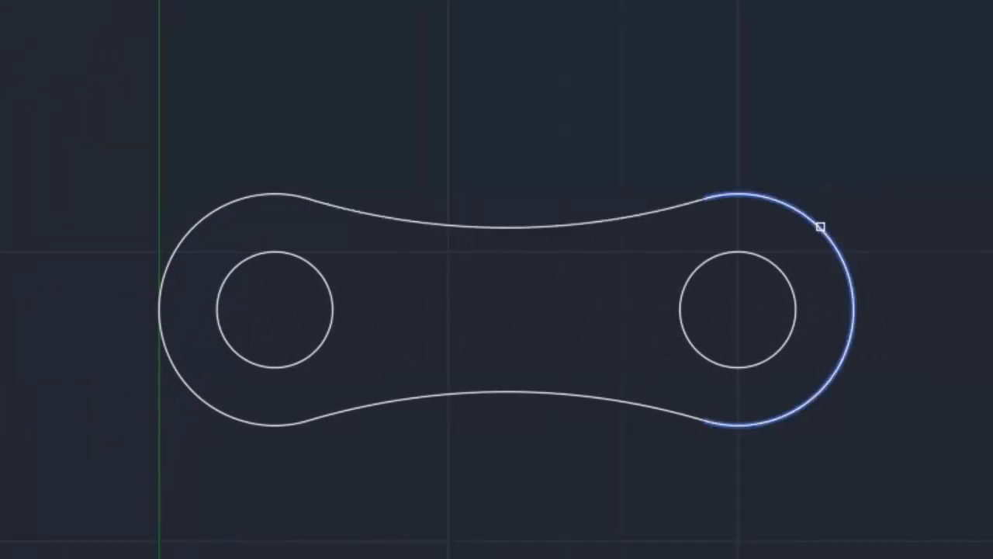
left_click(661, 208)
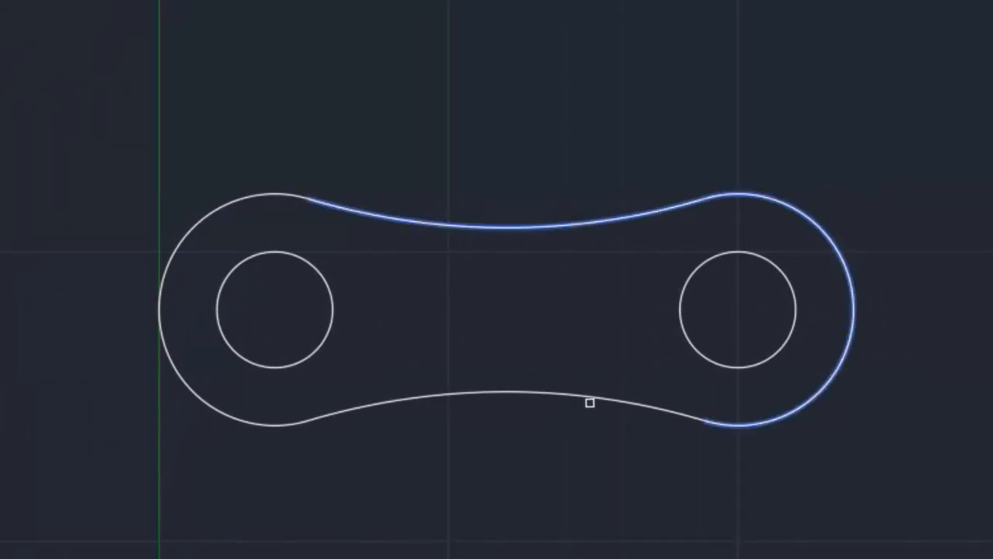
left_click(608, 400)
left_click(256, 425)
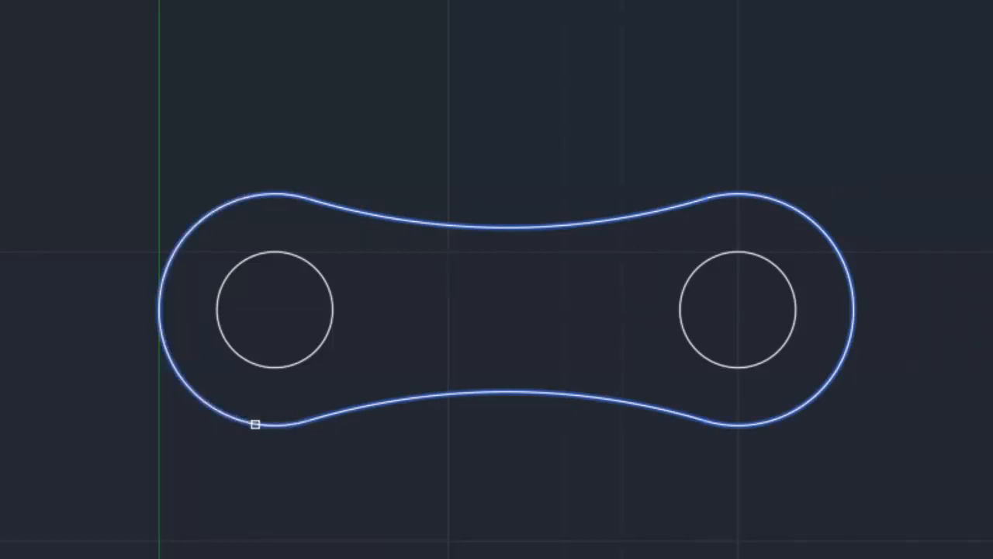
key("Return")
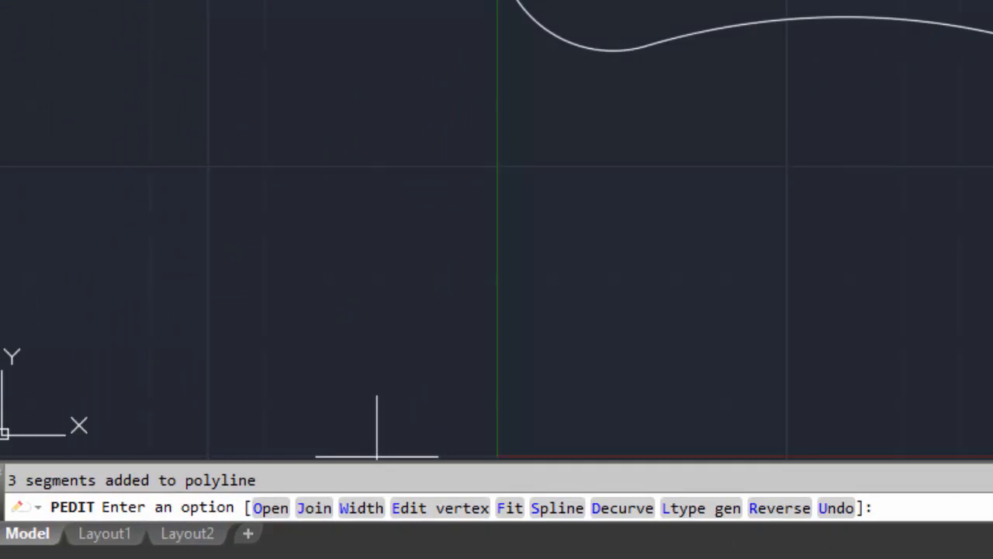
key("Escape")
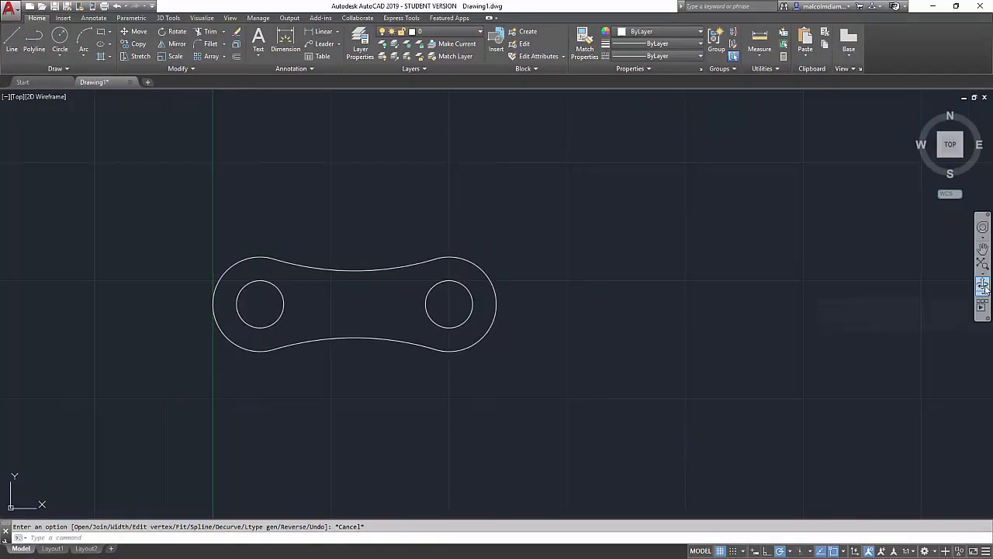
Step: Extrude the joined link outline and both hole circles together into thin solids of equal height
left_click(982, 286)
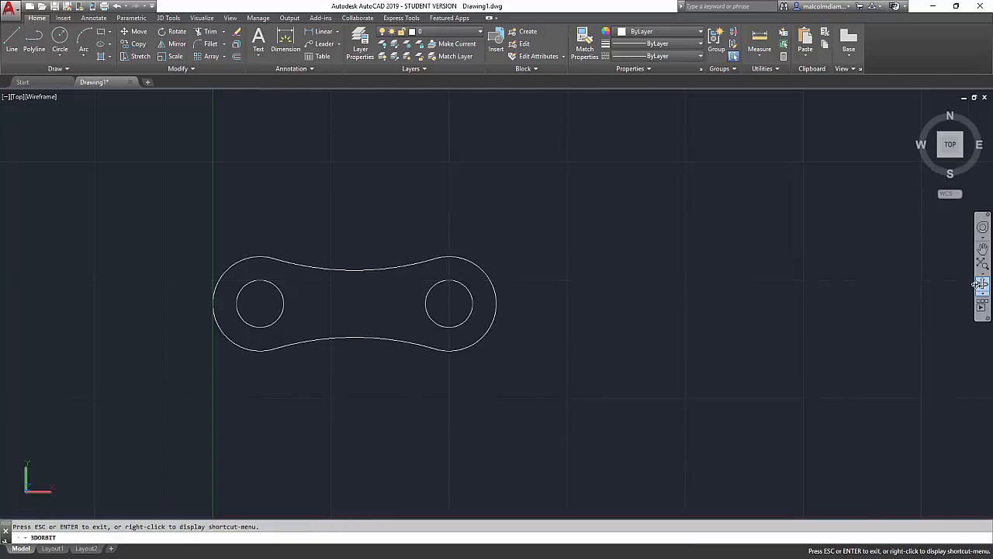
mouse_move(519, 379)
left_mouse_down()
mouse_move(539, 353)
mouse_move(526, 267)
left_mouse_up()
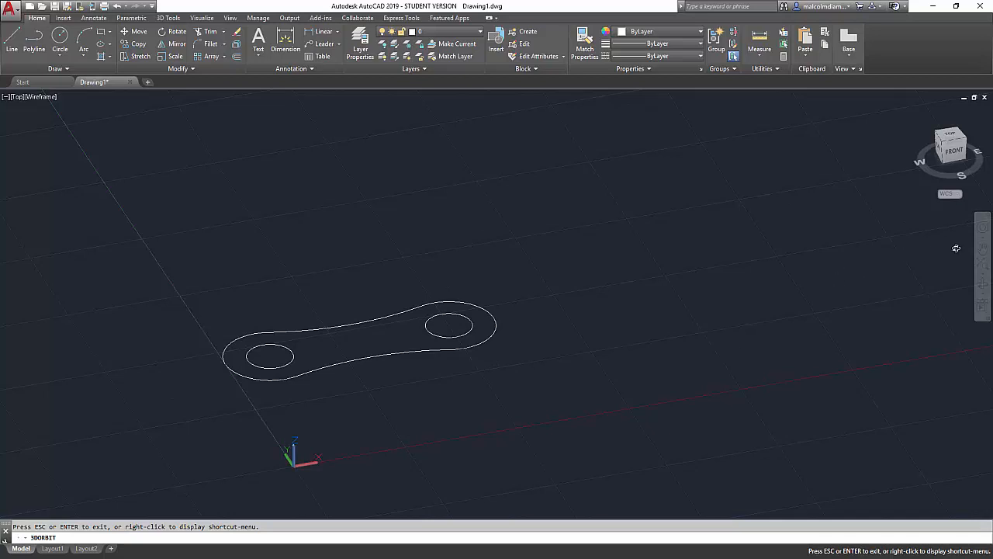
left_click(982, 248)
mouse_move(543, 371)
left_mouse_down()
mouse_move(605, 384)
mouse_move(698, 450)
mouse_move(693, 463)
mouse_move(649, 476)
left_mouse_up()
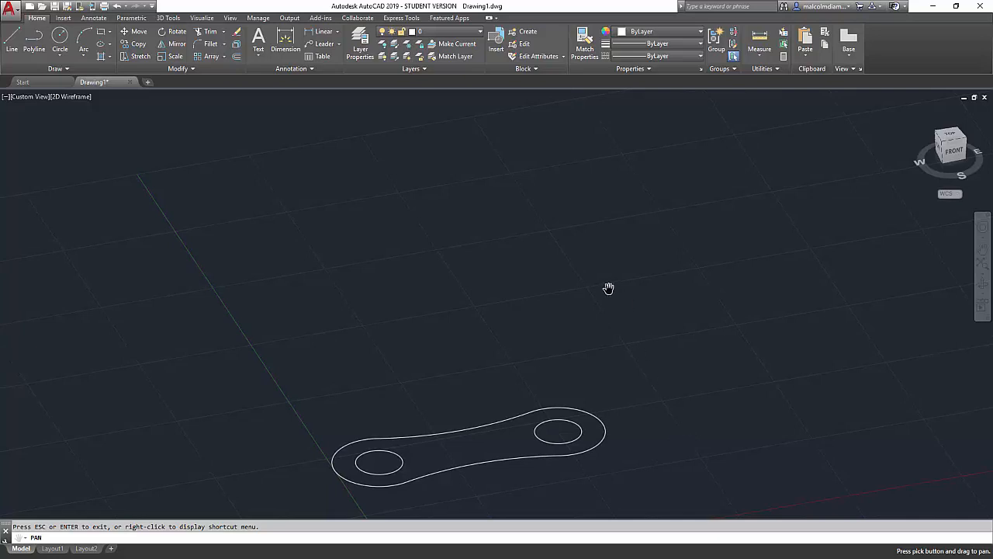
left_click(169, 19)
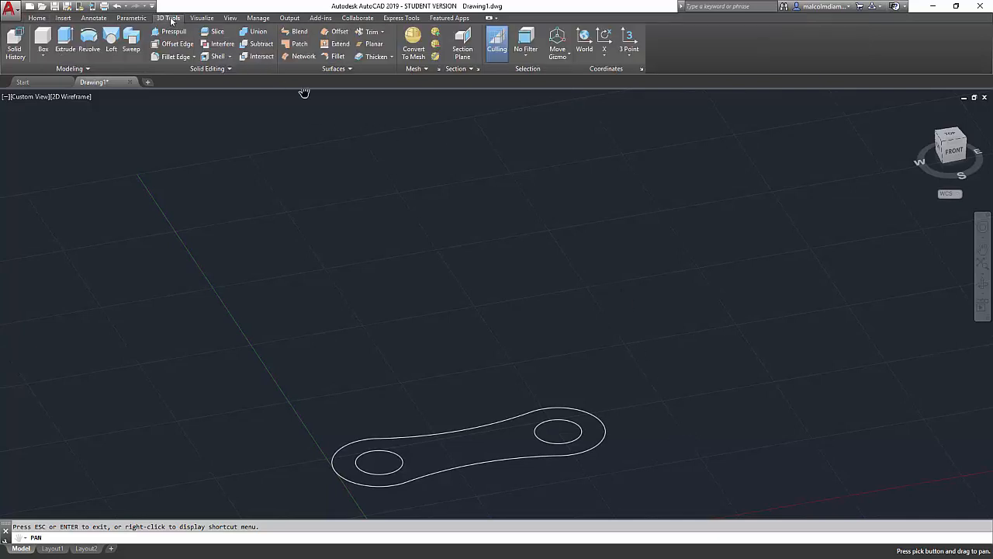
left_click(64, 42)
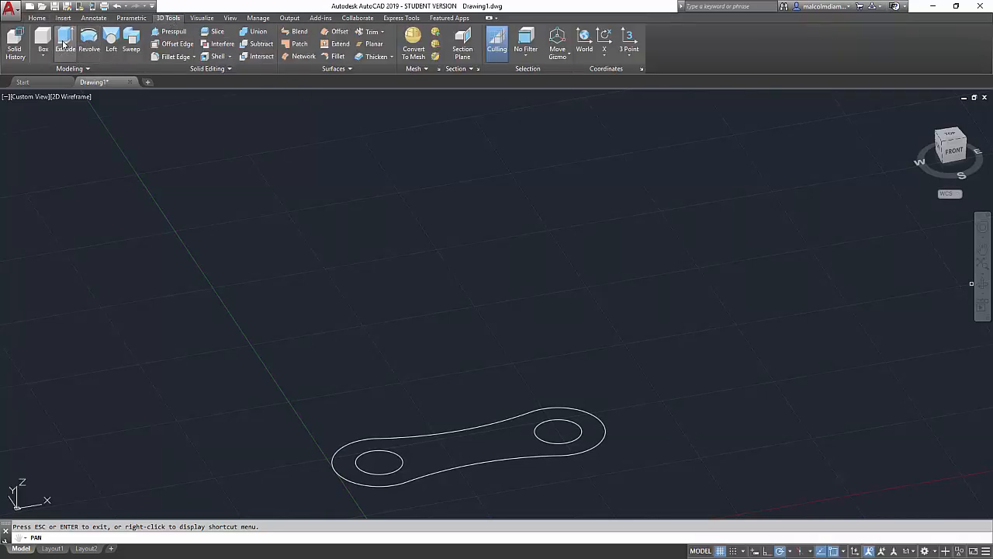
left_click(600, 388)
mouse_move(556, 378)
left_mouse_down()
mouse_move(343, 466)
mouse_move(681, 402)
left_mouse_up()
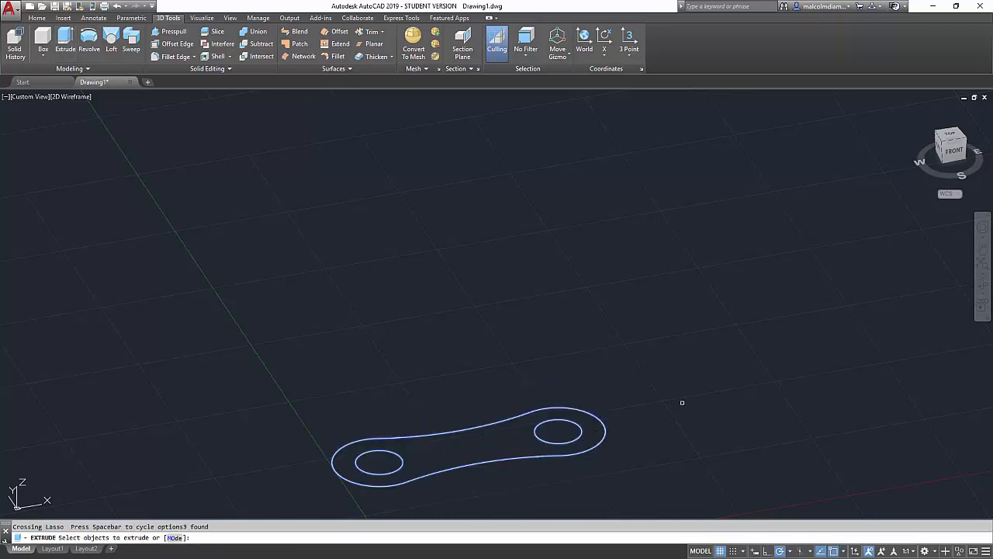
right_click(522, 299)
left_click(547, 305)
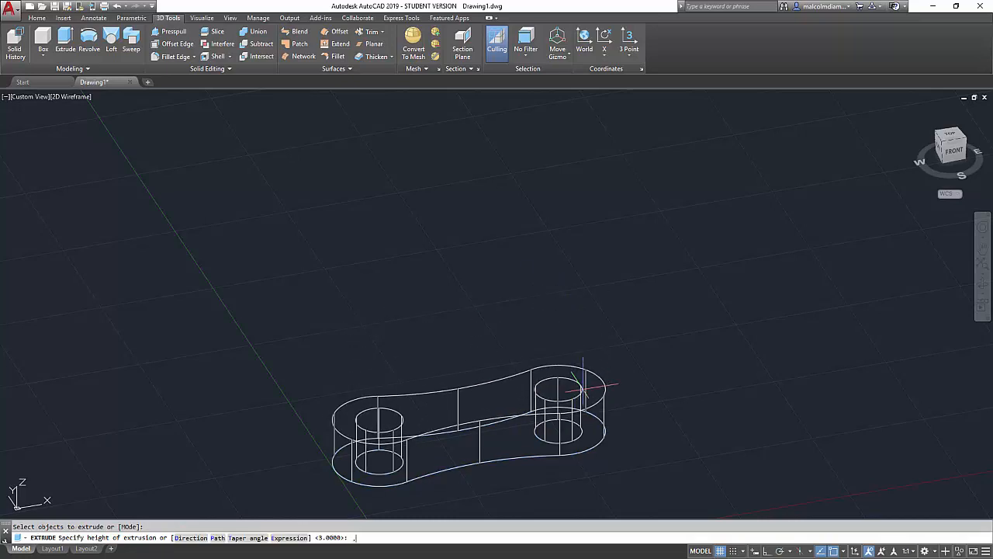
key("Return")
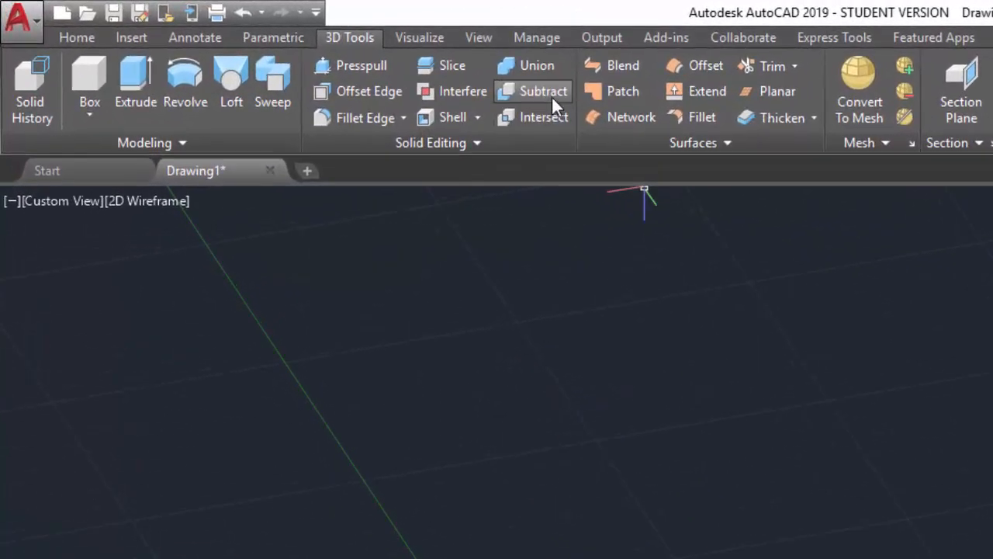
Step: Subtract the two extruded hole cylinders from the link-shaped solid
left_click(550, 93)
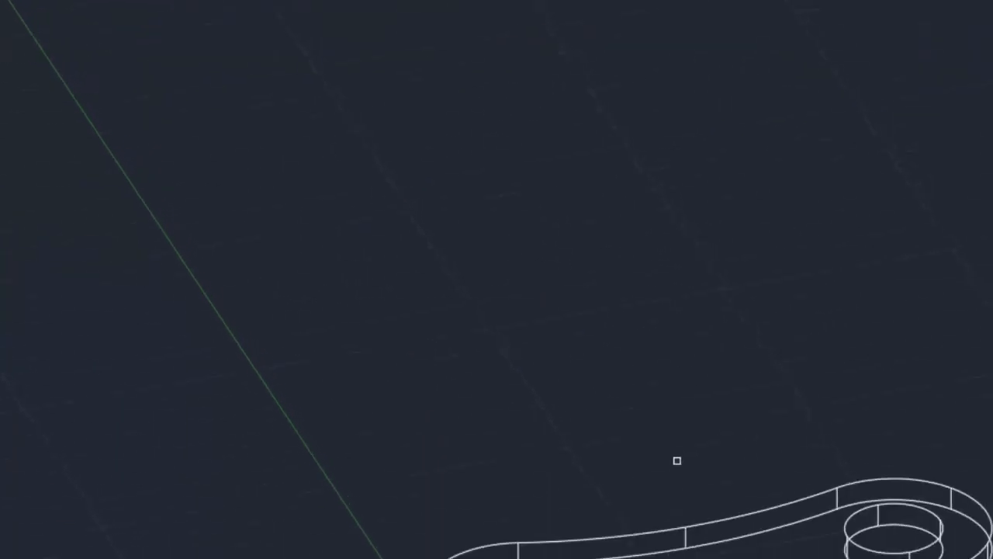
left_click(515, 329)
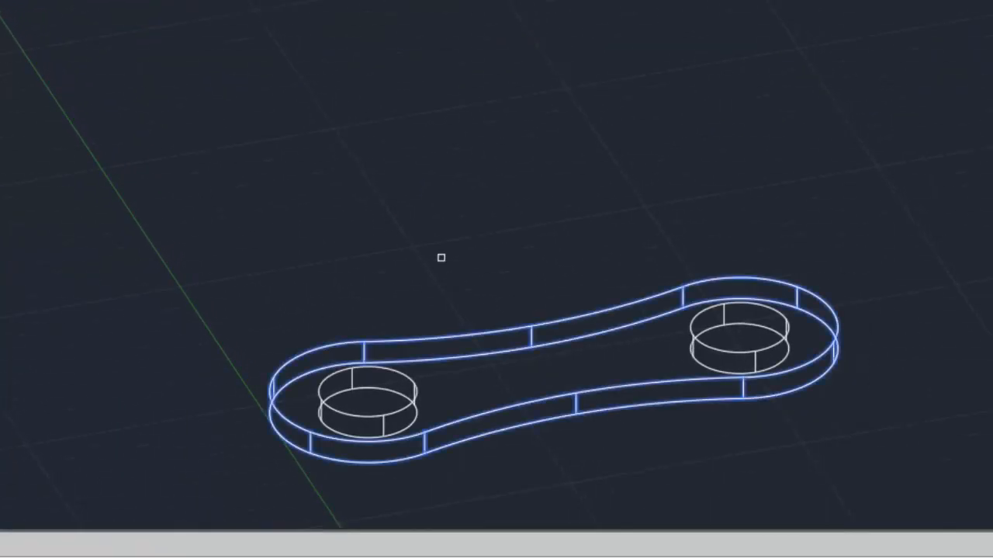
key("Return")
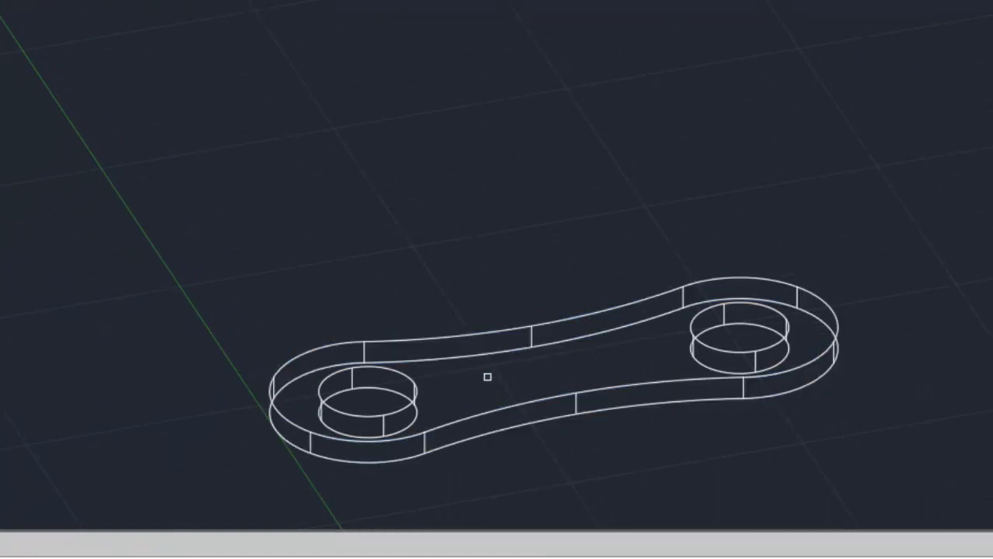
left_click(413, 395)
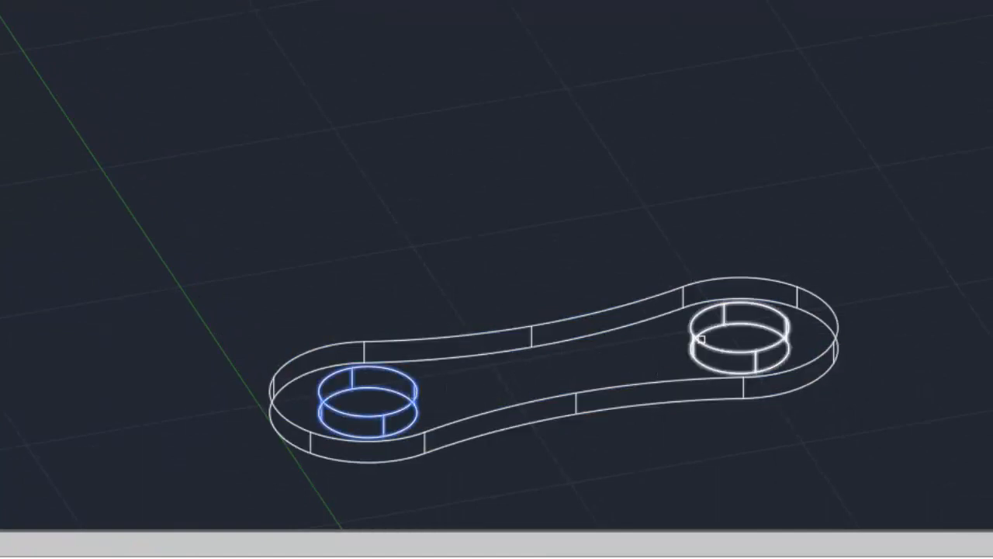
left_click(690, 362)
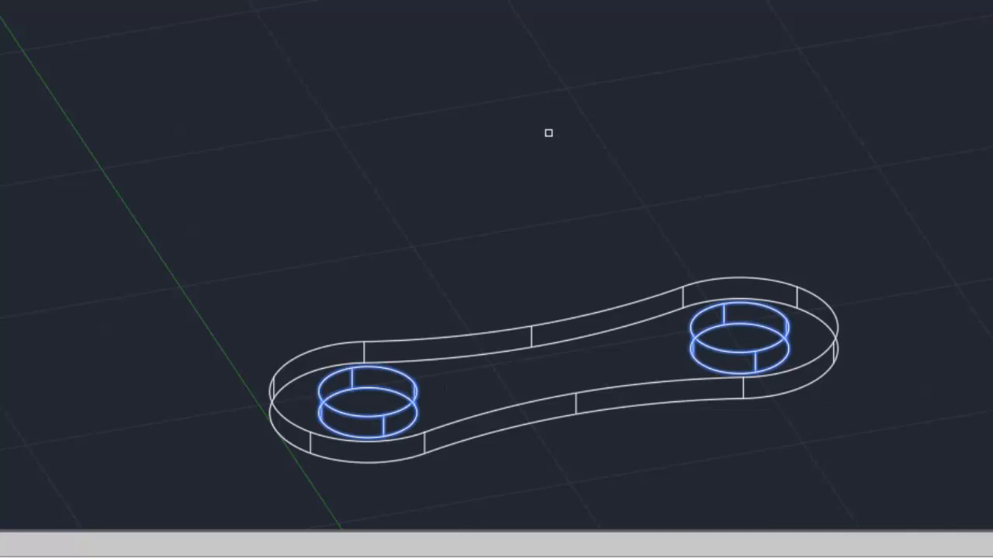
key("Return")
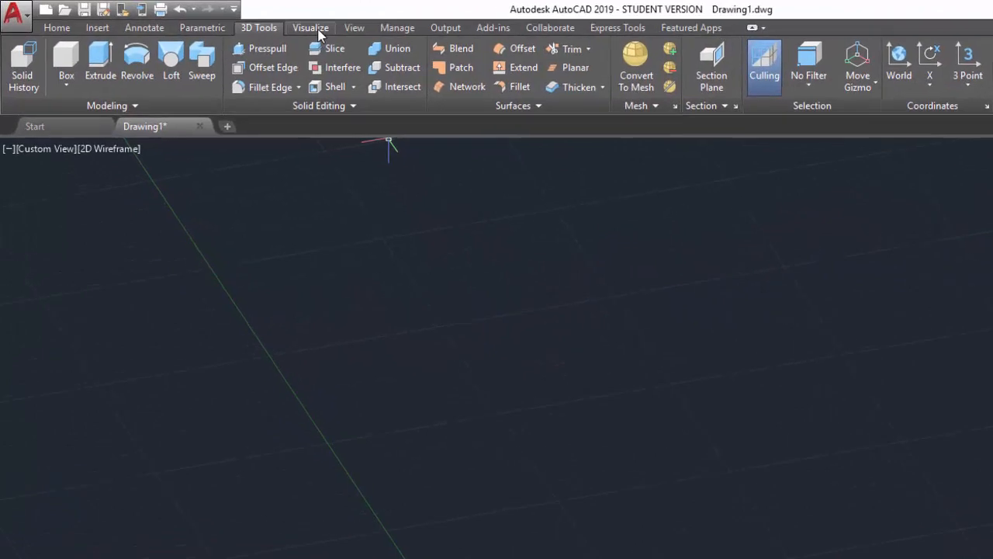
Step: Switch the visual style to Realistic and inspect the finished link in 3D
left_click(314, 30)
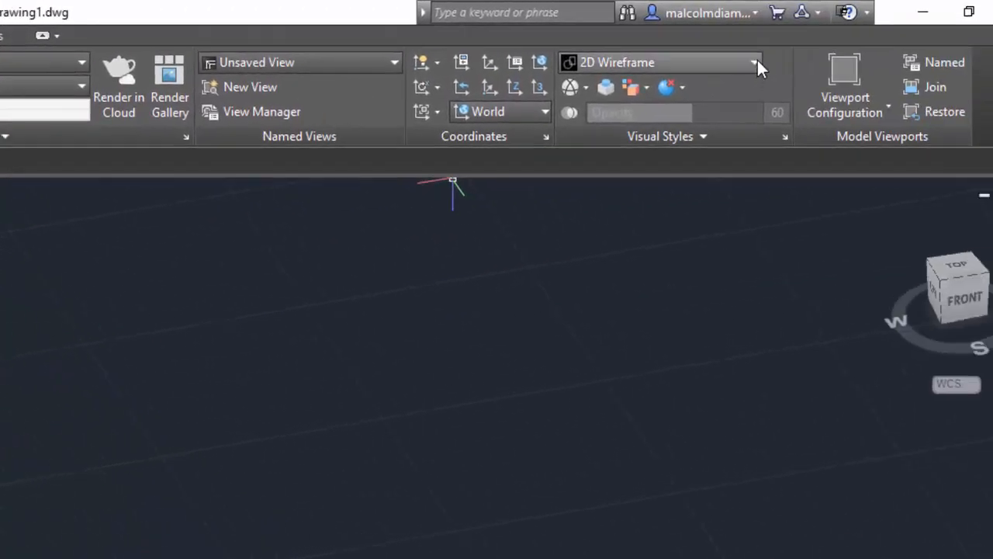
left_click(754, 62)
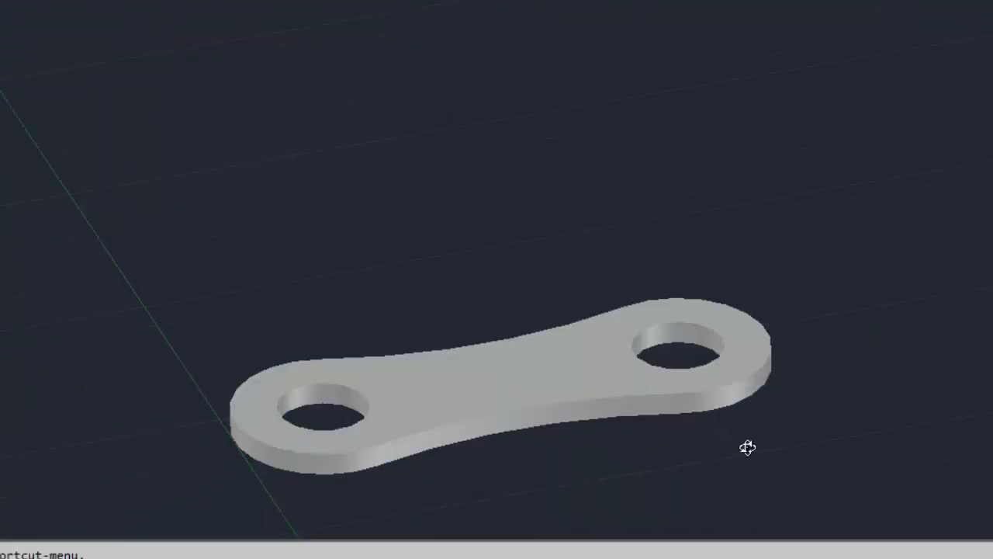
mouse_move(747, 448)
left_mouse_down()
mouse_move(737, 327)
mouse_move(758, 153)
mouse_move(747, 470)
mouse_move(764, 192)
mouse_move(749, 432)
mouse_move(765, 456)
left_mouse_up()
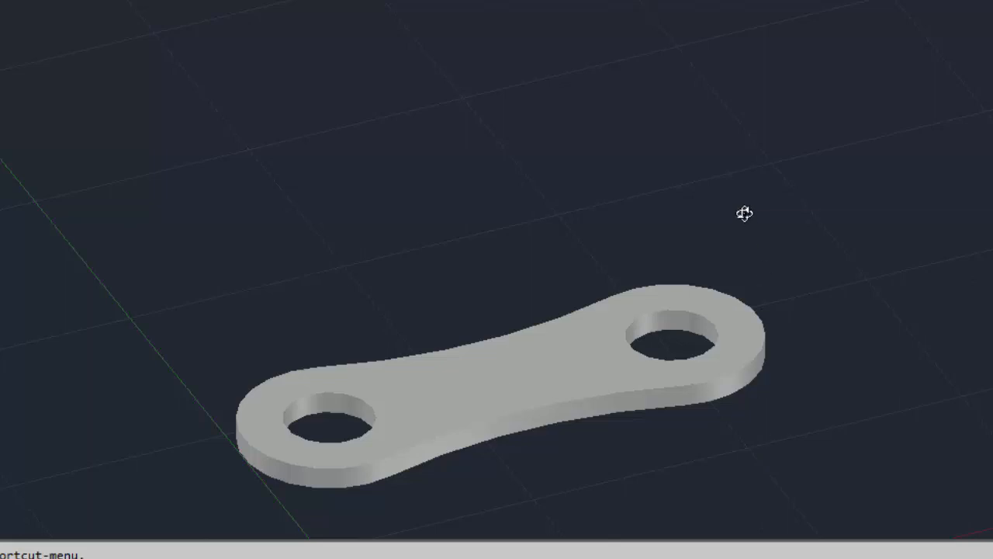
right_click(744, 213)
left_click(807, 233)
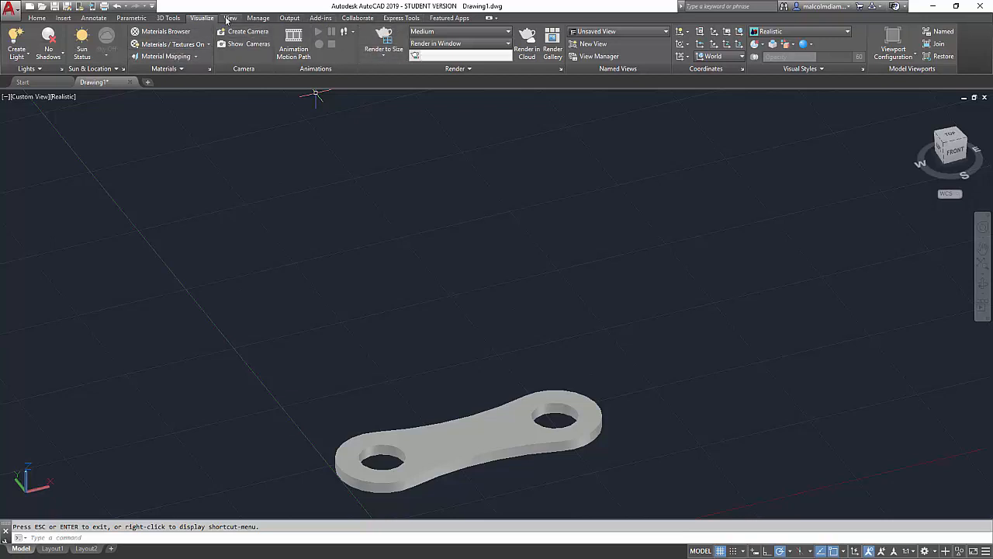
Step: Copy the link solid three times in the Y direction to form a spaced row of four parallel links
left_click(43, 21)
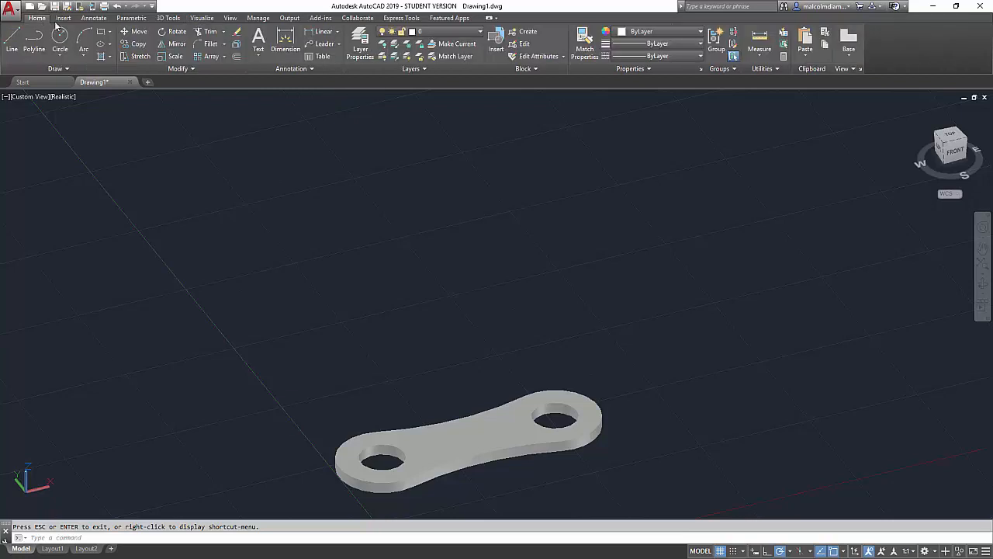
left_click(137, 44)
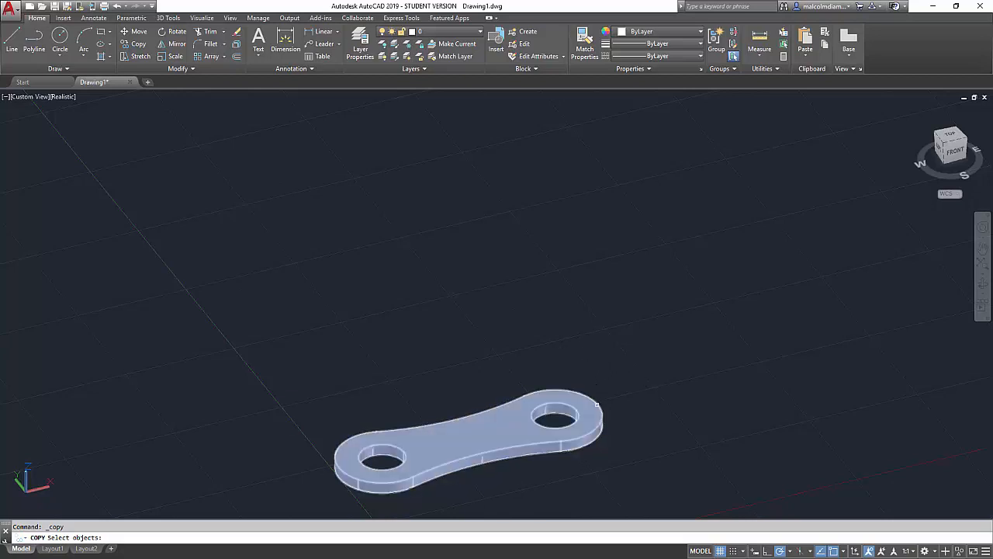
left_click(597, 404)
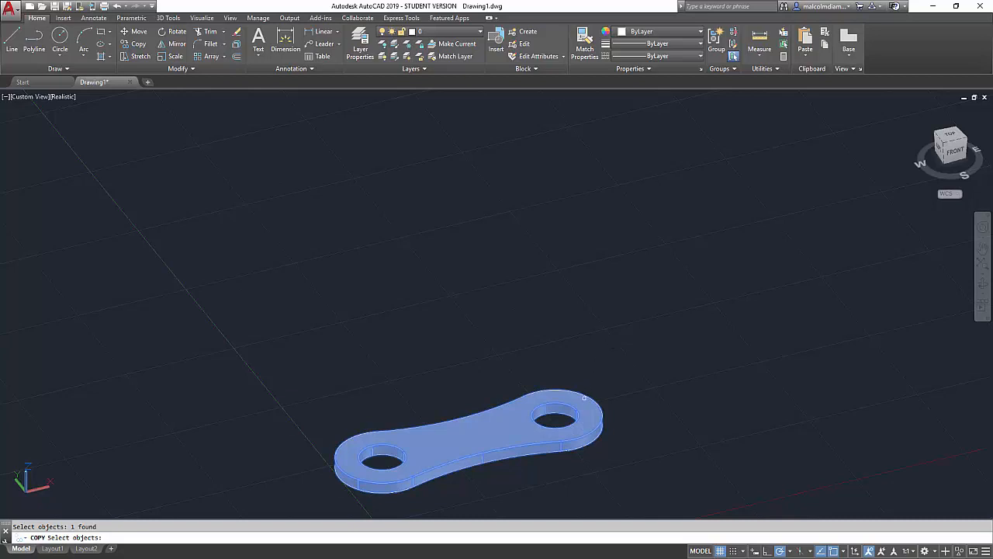
key("Return")
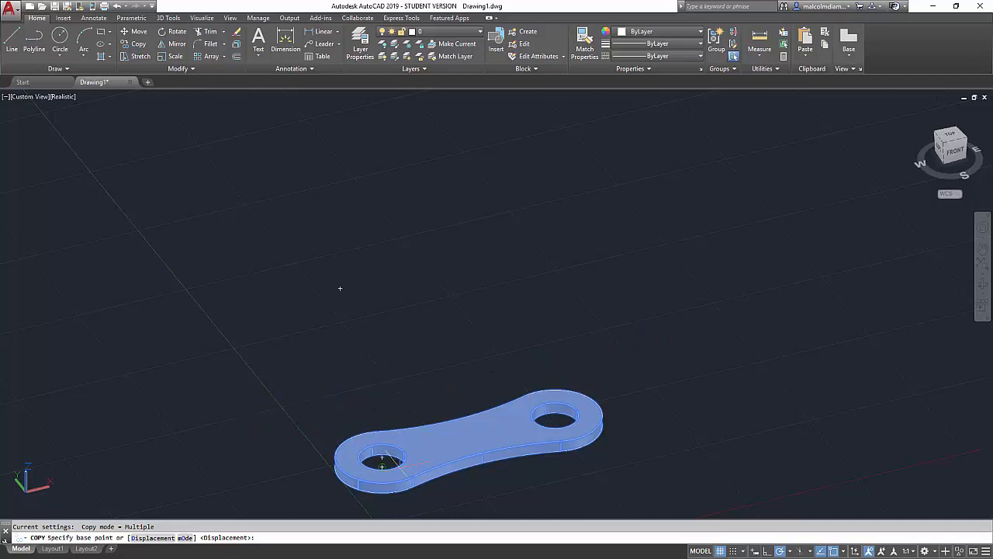
left_click(272, 481)
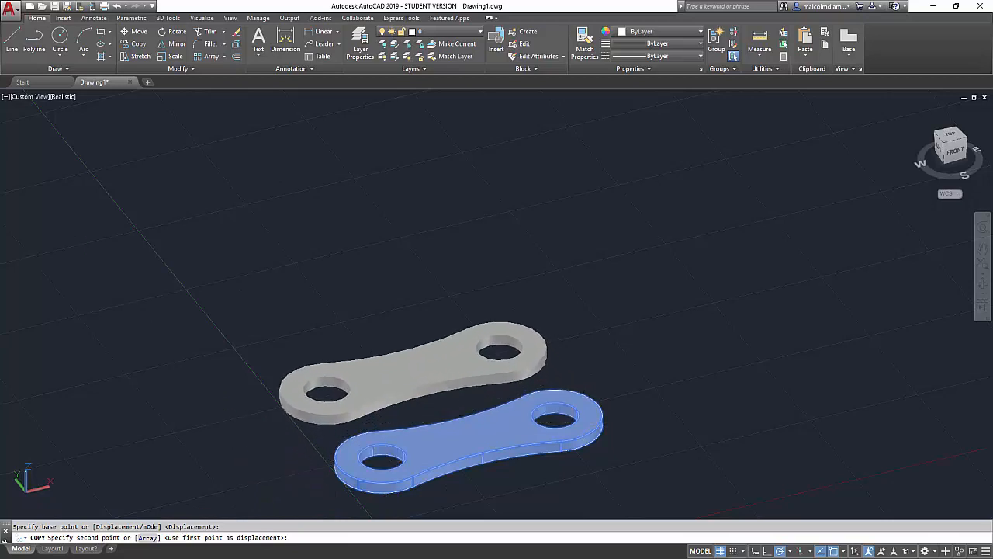
left_click(217, 415)
left_click(162, 344)
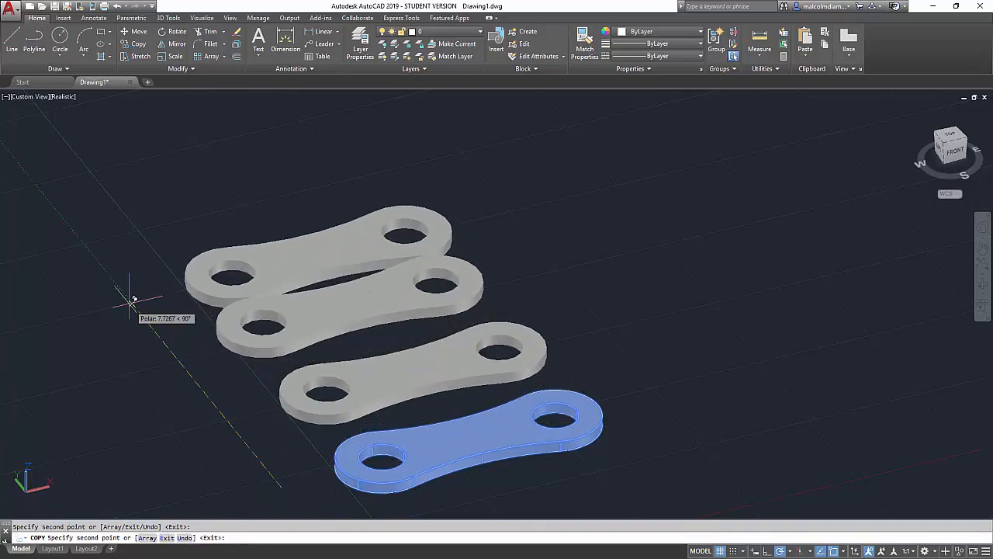
left_click(101, 279)
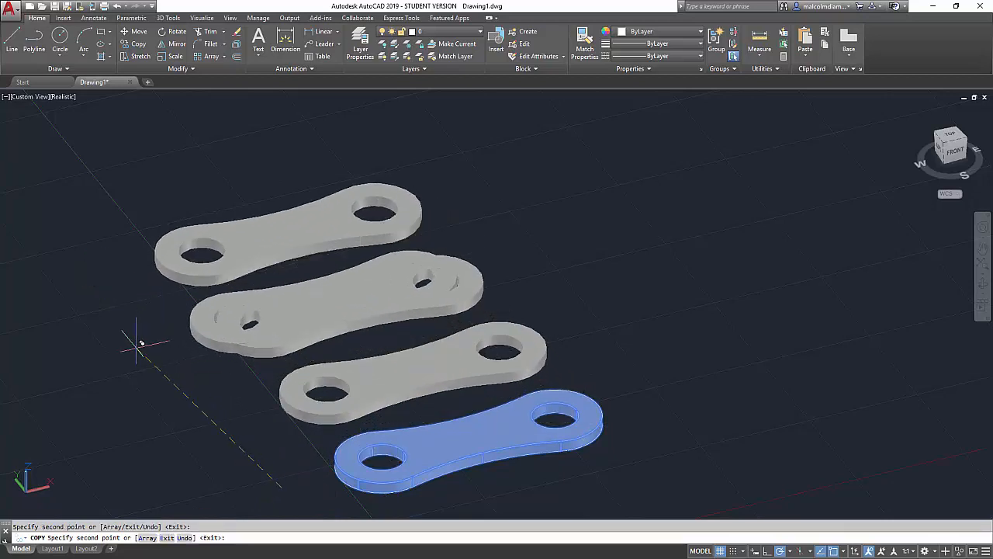
right_click(142, 342)
left_click(160, 351)
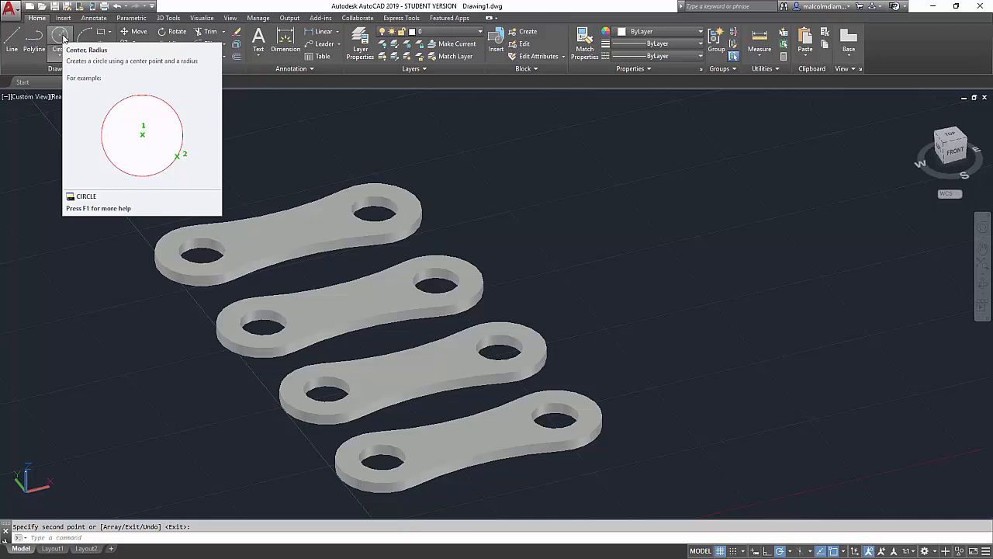
Step: Draw a circle with a diameter of 1 in the empty space beside the row of links
left_click(60, 37)
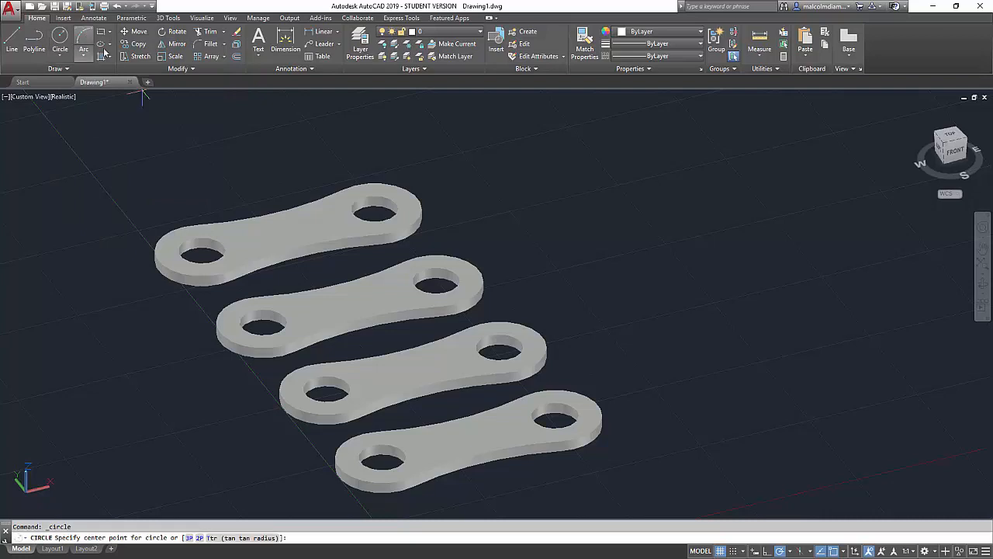
left_click(675, 357)
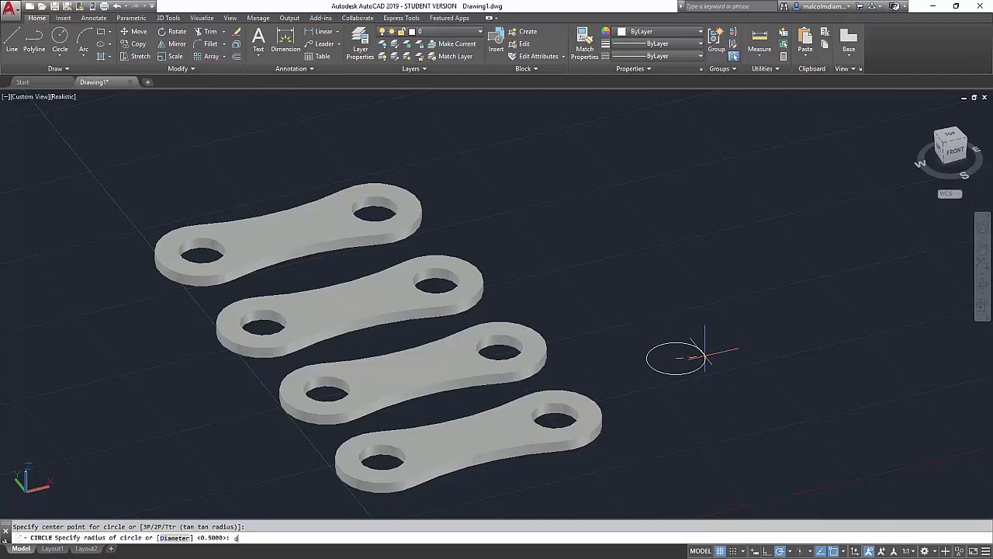
key("Return")
type("1")
key("Return")
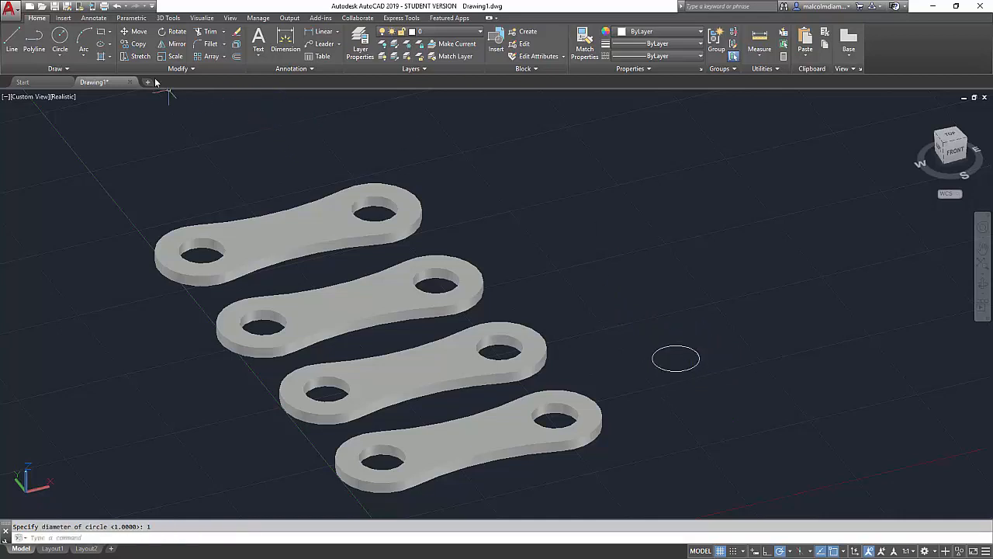
Step: Extrude the new circle to a height of 3 to form a solid pin
left_click(168, 18)
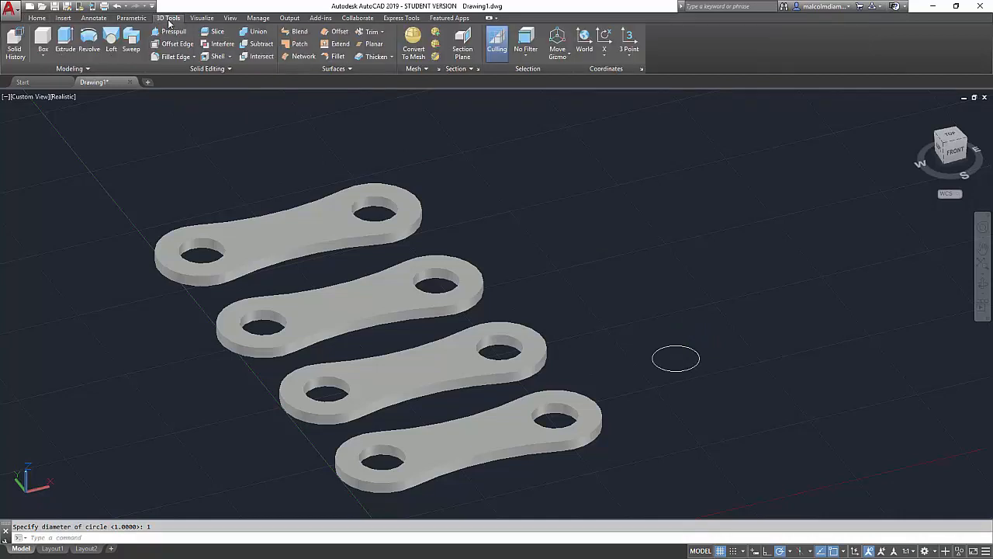
left_click(66, 41)
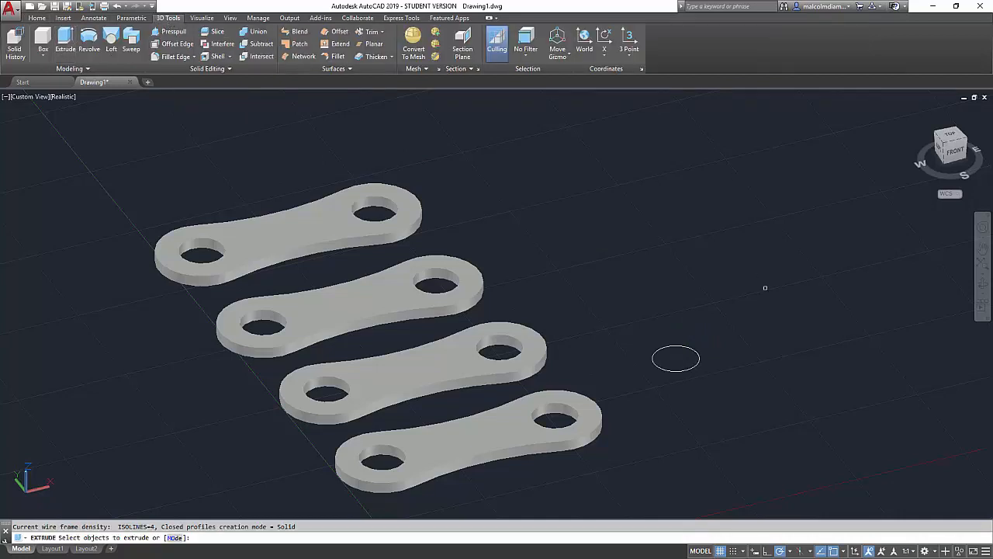
left_click(689, 347)
right_click(714, 336)
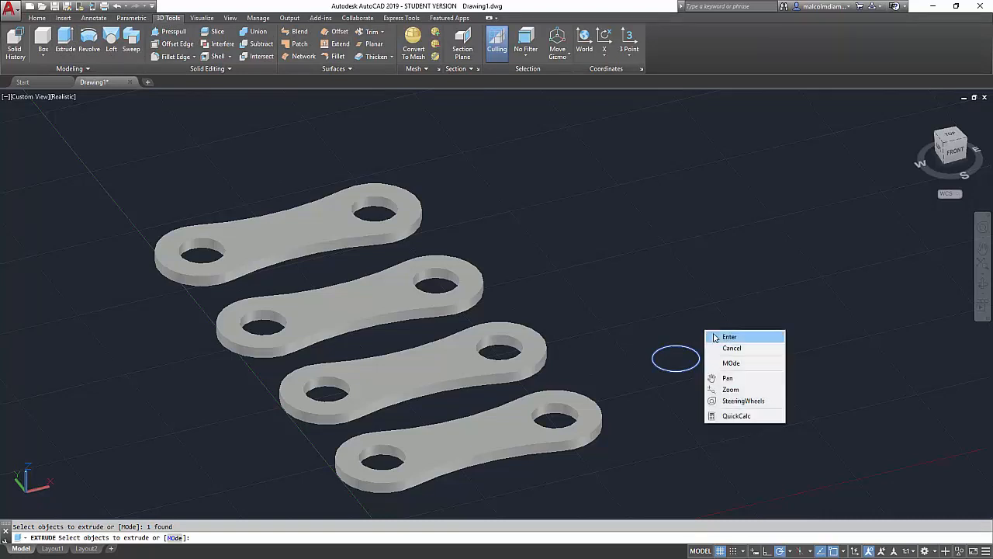
left_click(733, 339)
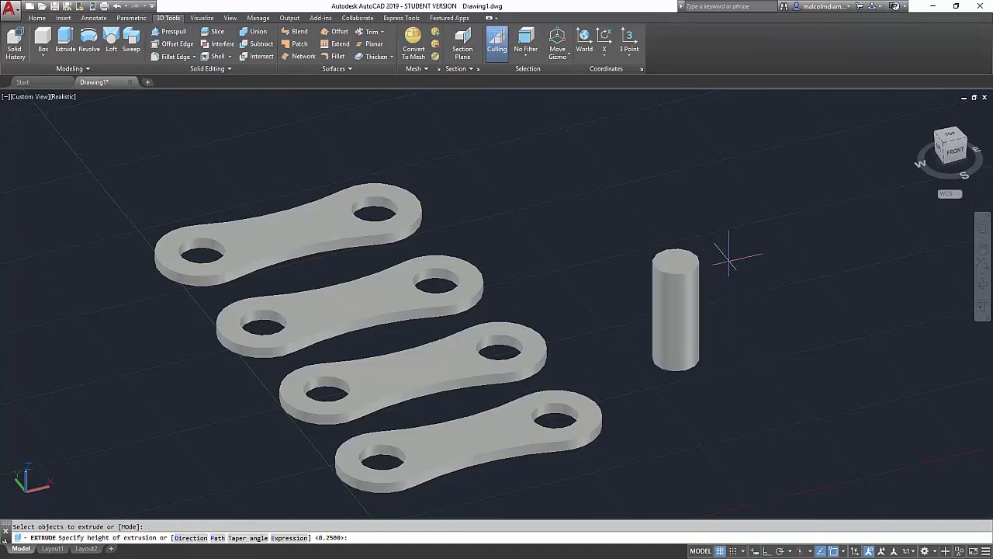
type("3")
key("Return")
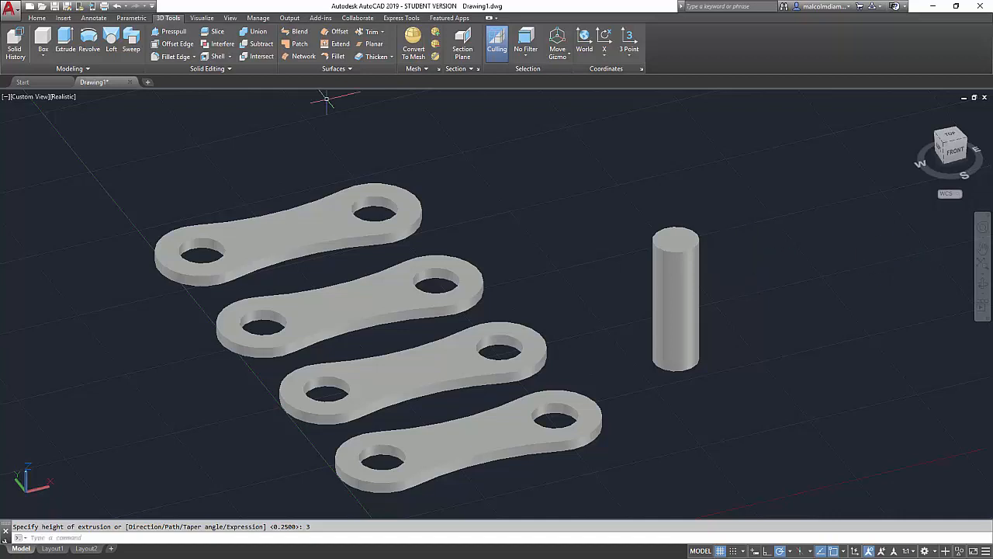
Step: Copy the pin twice in the Y direction to make a row of three upright pins
left_click(37, 17)
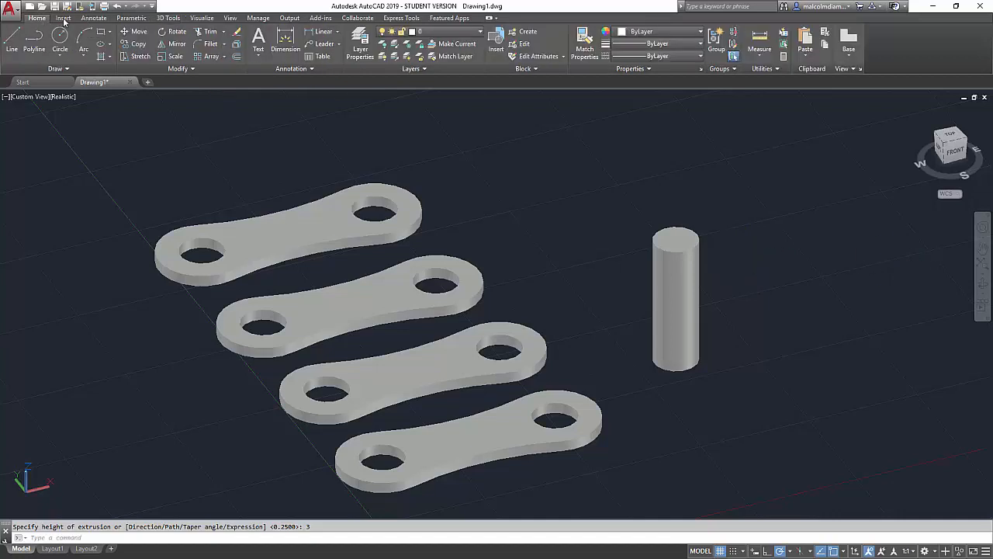
left_click(139, 45)
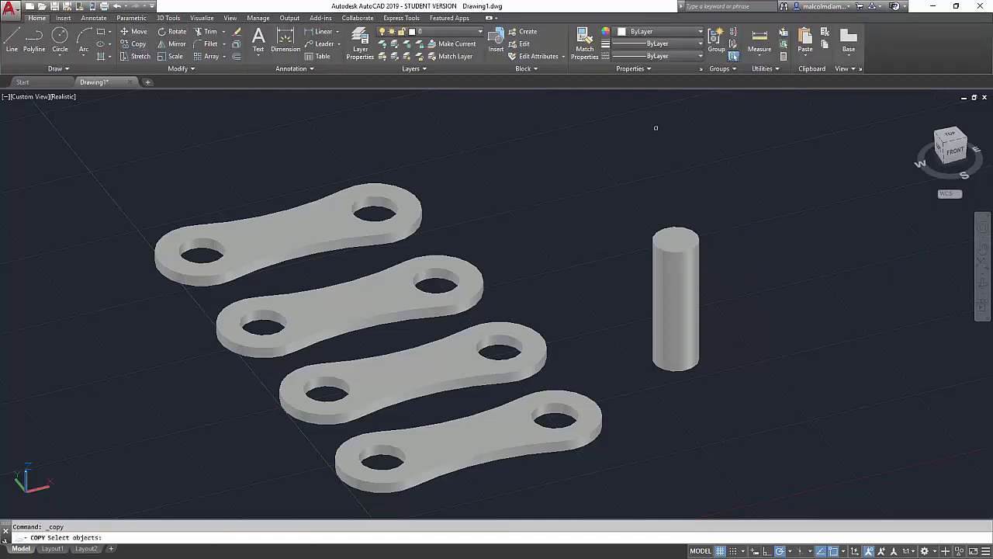
left_click(681, 249)
key("Return")
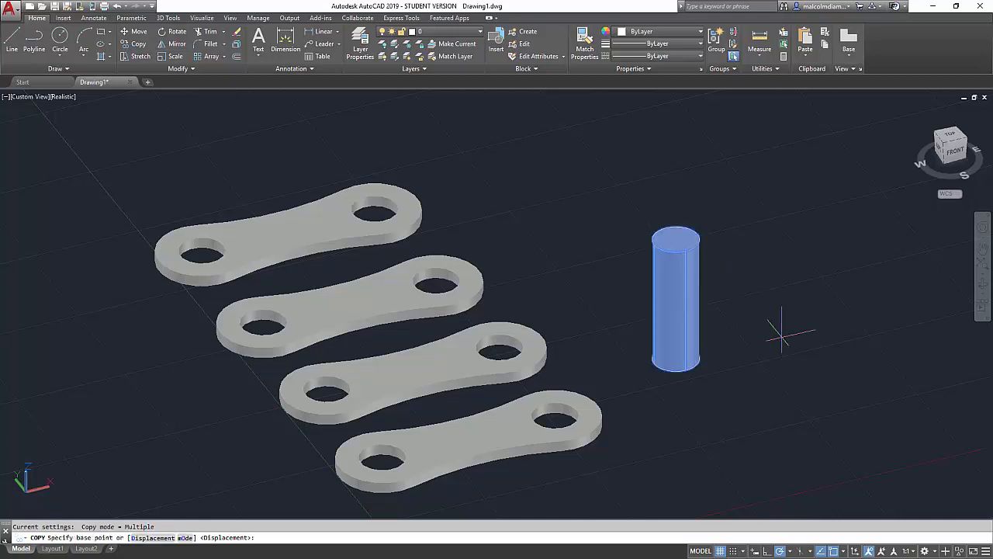
left_click(827, 326)
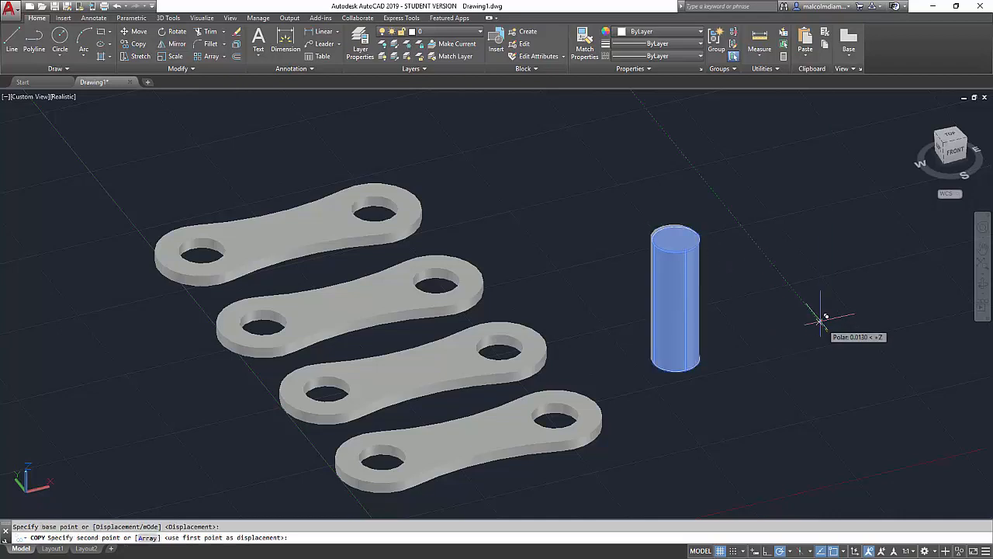
left_click(774, 256)
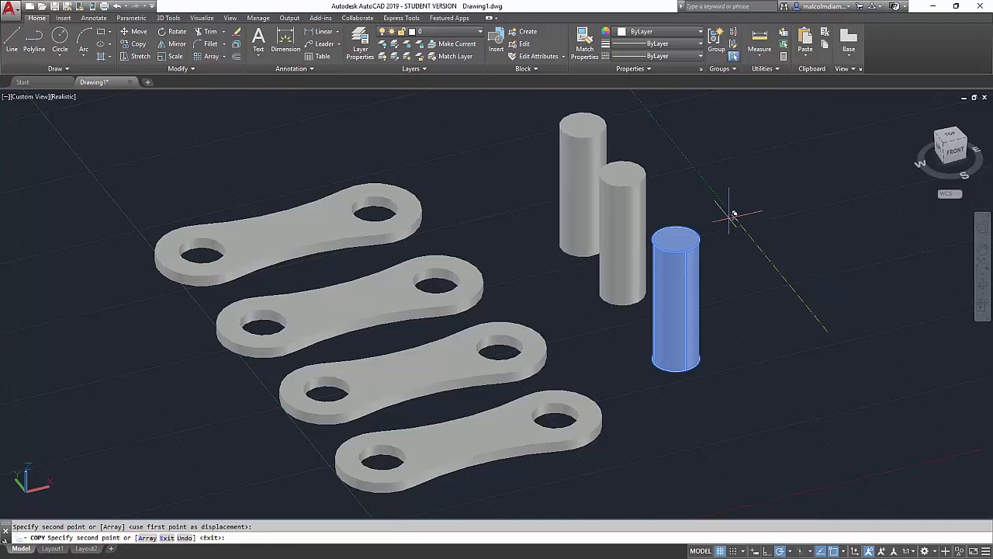
left_click(721, 195)
right_click(822, 245)
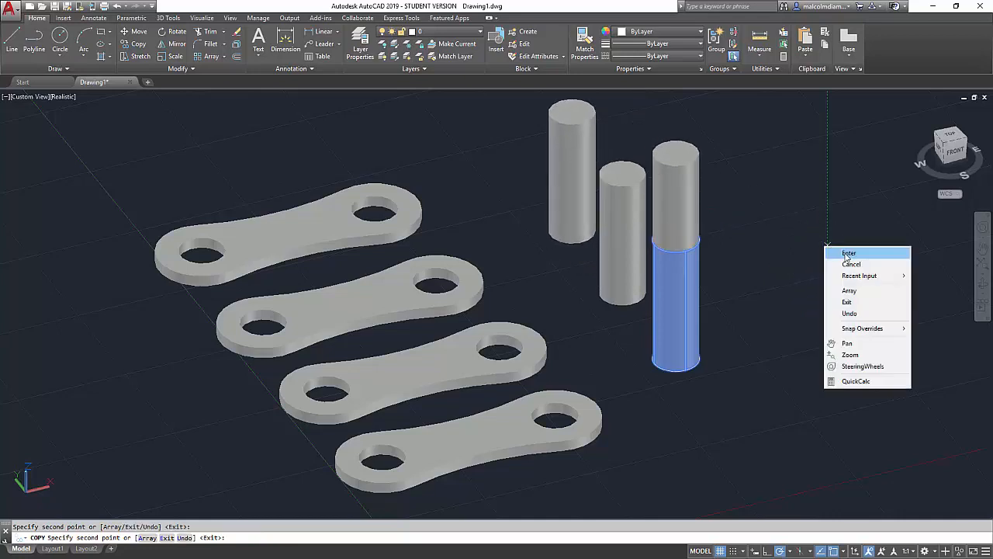
left_click(852, 257)
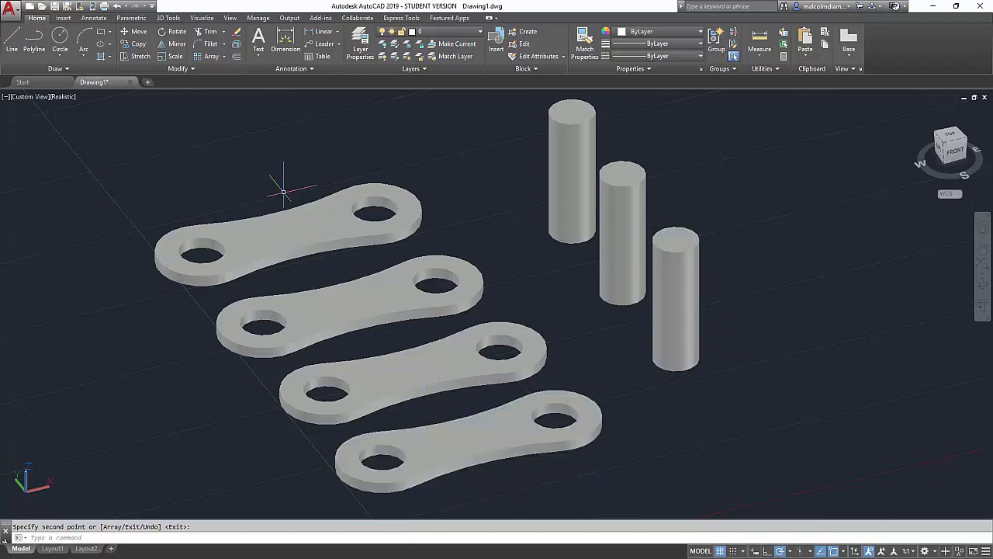
Step: Move the front pin from its bottom centre to the bottom centre of the front link's left hole
left_click(135, 32)
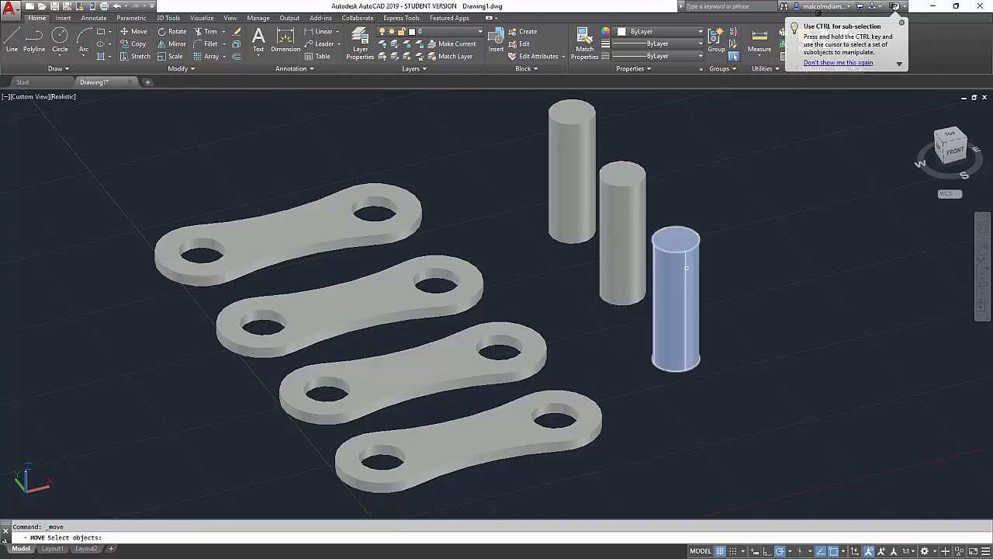
left_click(686, 268)
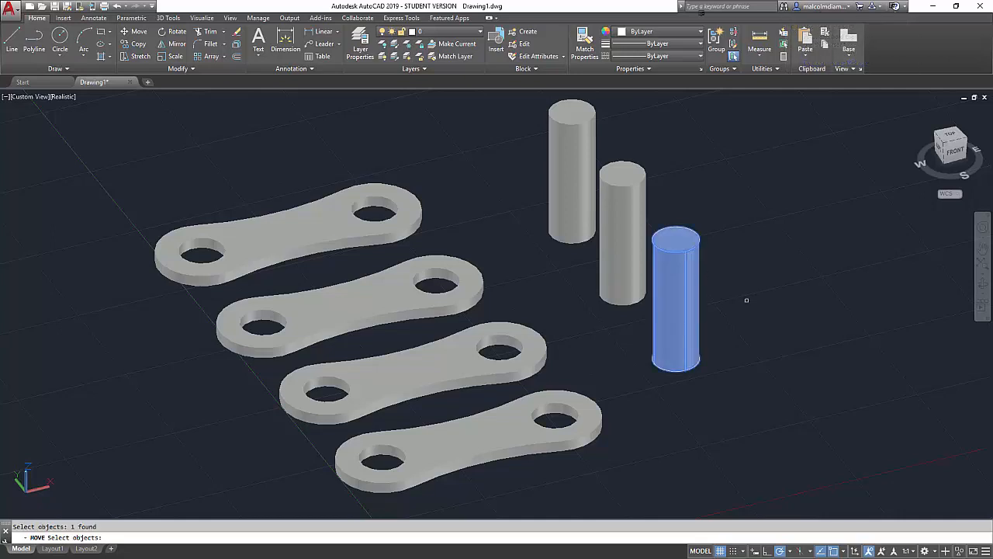
key("Return")
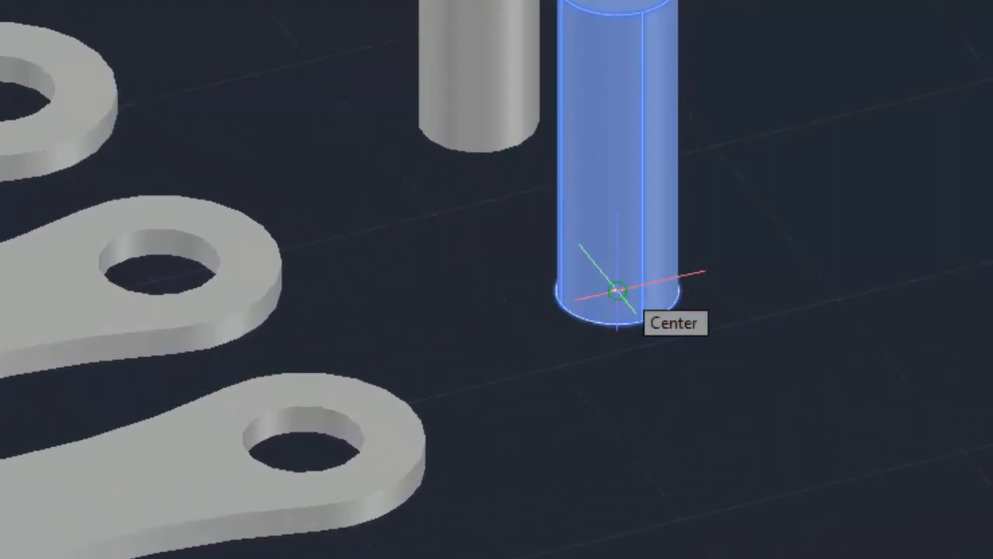
left_click(617, 291)
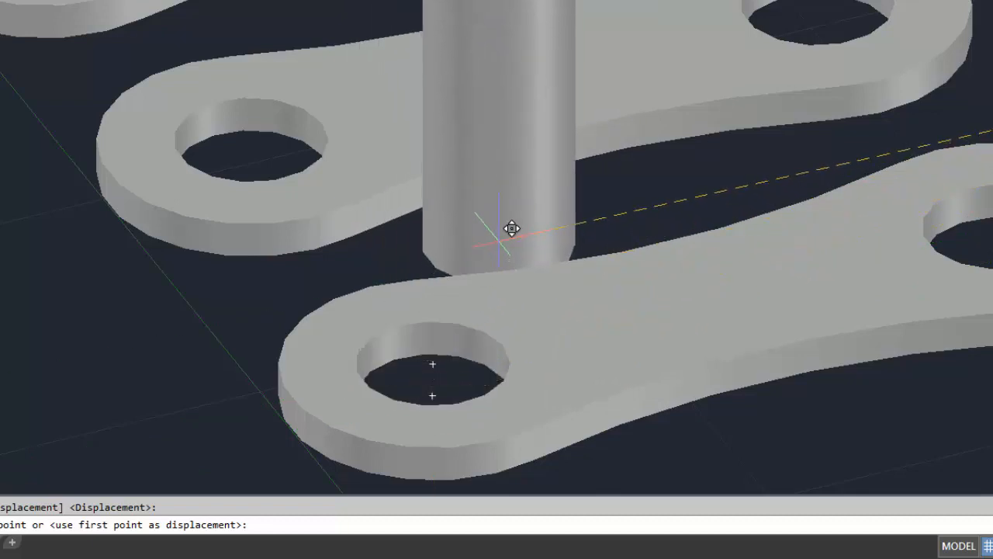
left_click(433, 395)
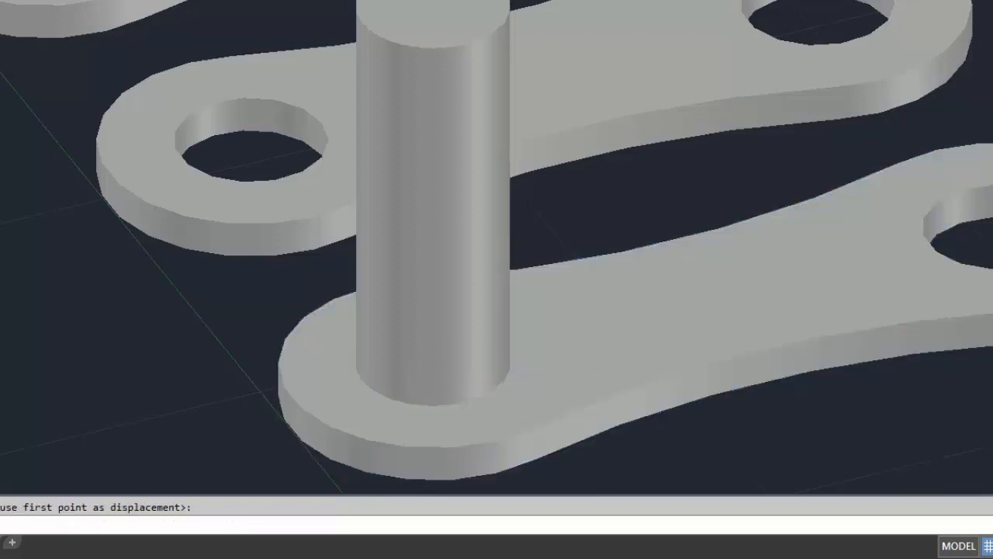
Step: Move the nearest spare pin from its bottom centre to the bottom centre of the front link's right hole
left_click(992, 307)
mouse_move(796, 367)
left_mouse_down()
mouse_move(789, 169)
mouse_move(699, 188)
mouse_move(742, 171)
mouse_move(764, 195)
mouse_move(782, 372)
left_mouse_up()
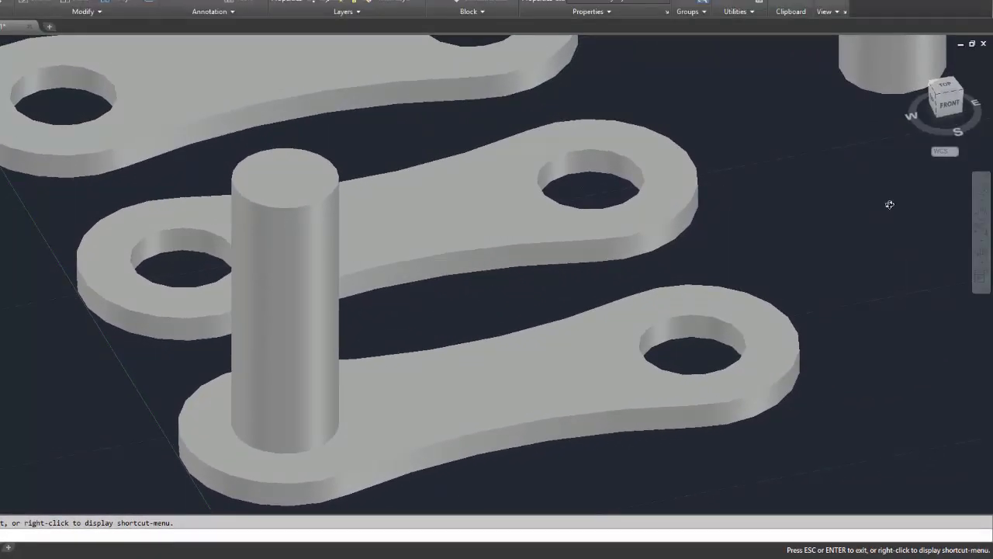
left_click(980, 215)
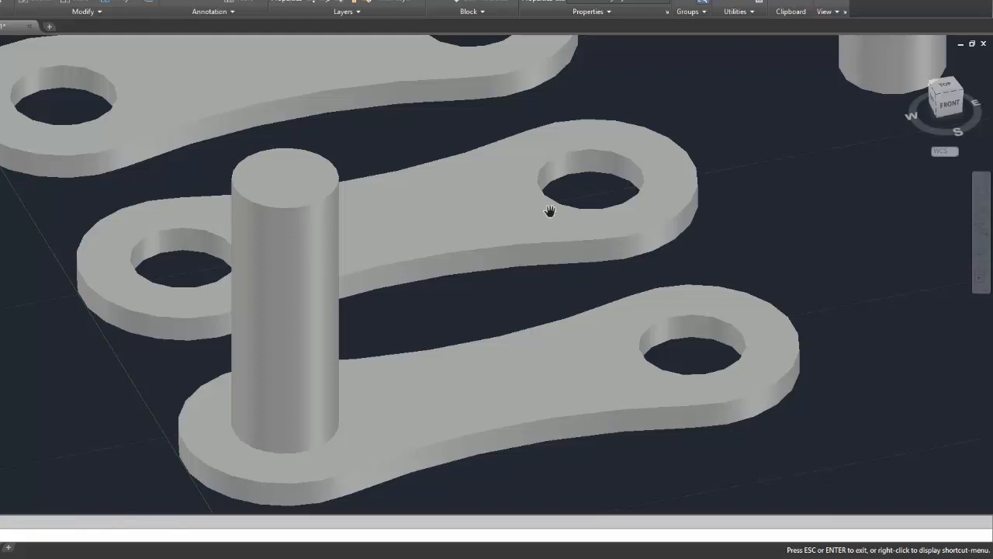
scroll(505, 225, "down", 2)
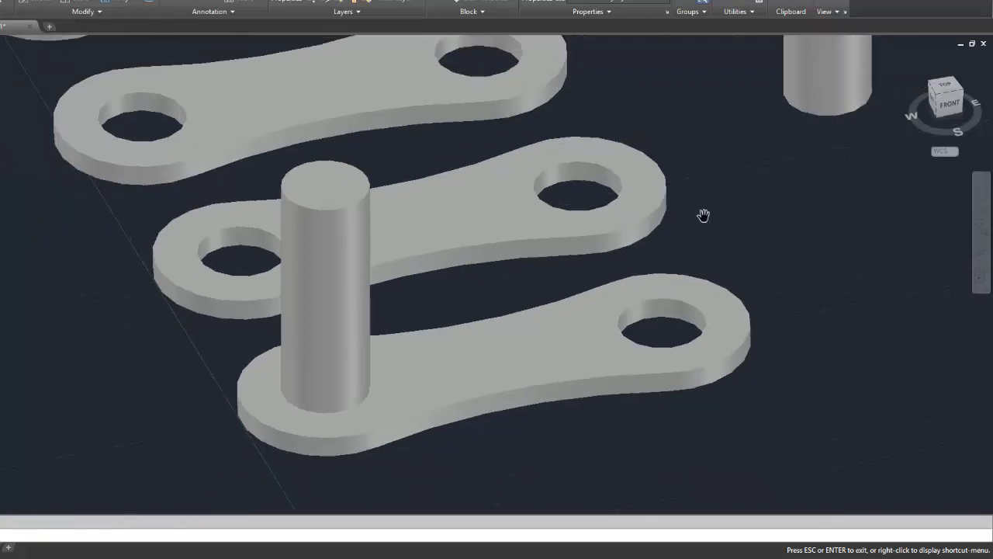
right_click(762, 175)
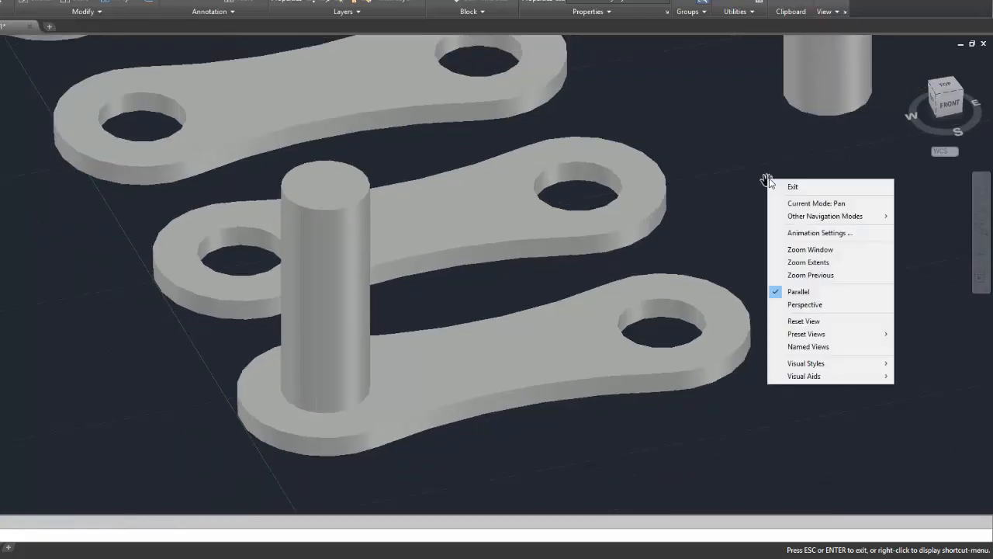
left_click(782, 186)
left_click(487, 40)
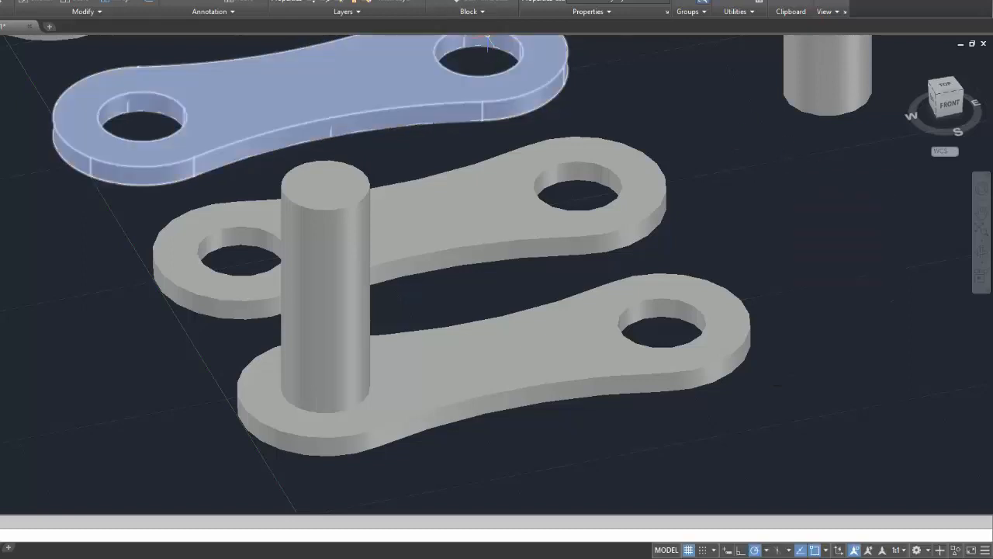
key("Escape")
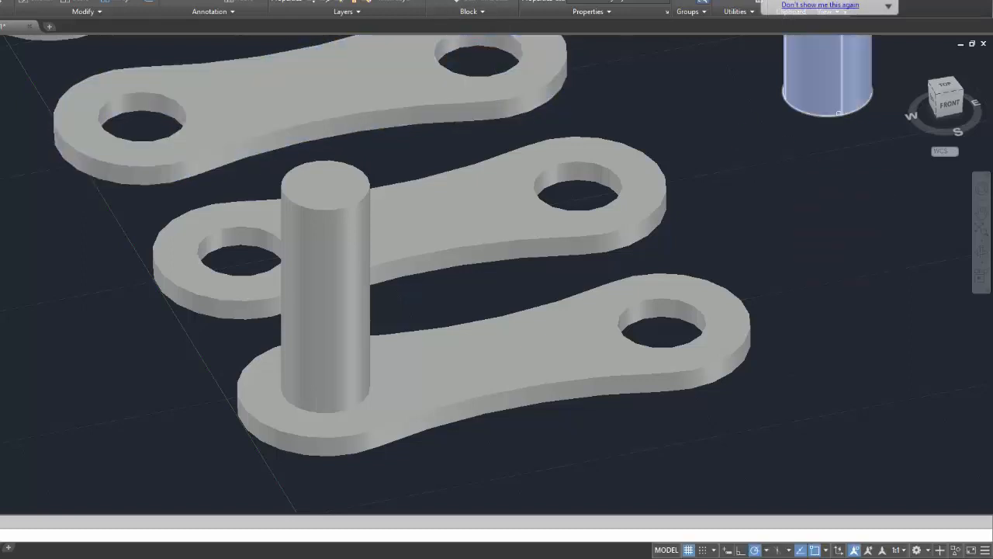
key("Return")
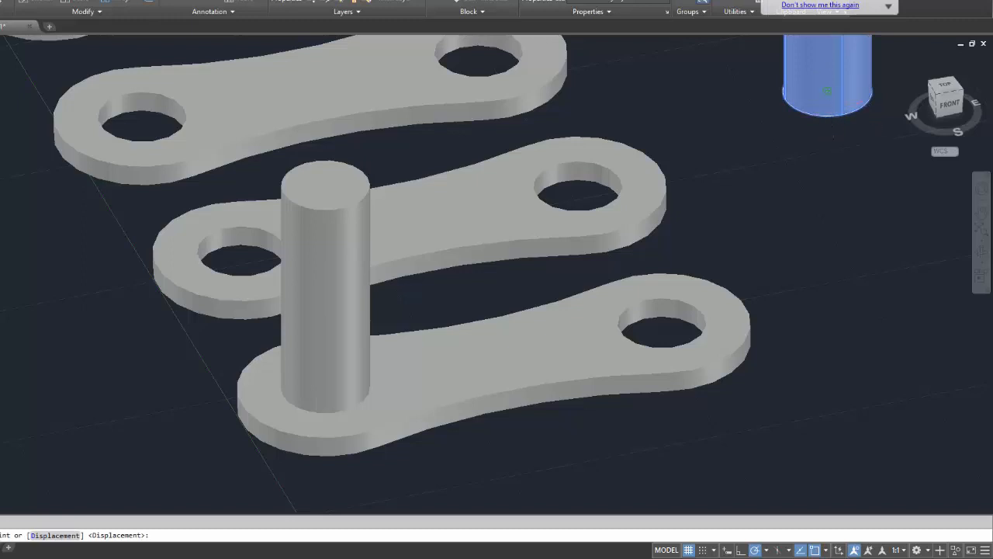
left_click(827, 92)
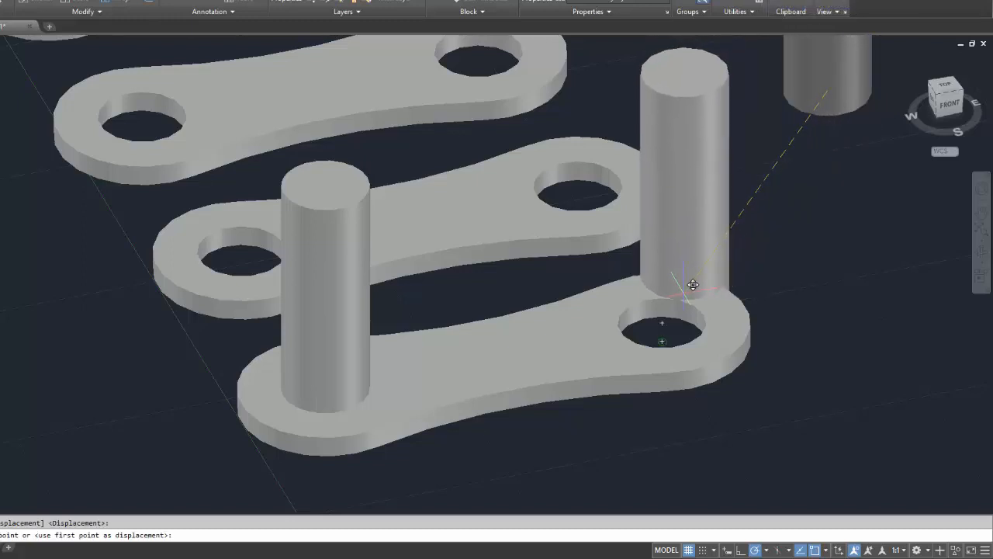
left_click(671, 332)
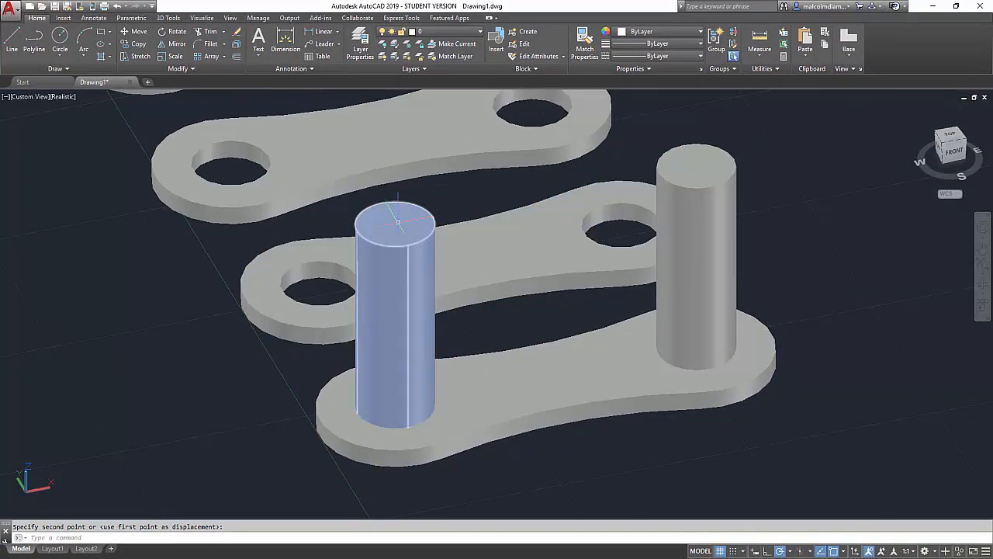
Step: Move the link behind the pinned one from its left hole's top centre to the top centre of the left pin
left_click(142, 33)
left_click(289, 243)
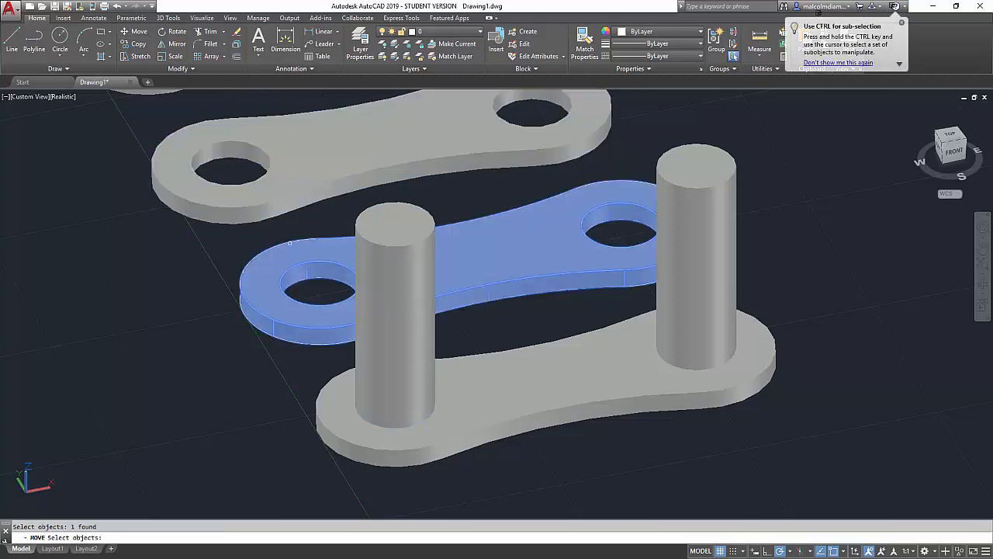
key("Return")
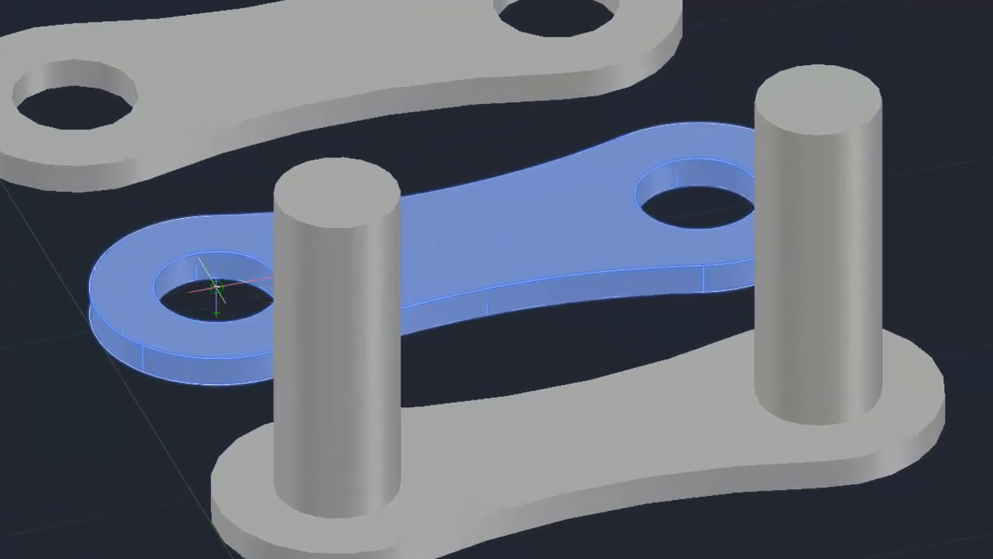
left_click(217, 288)
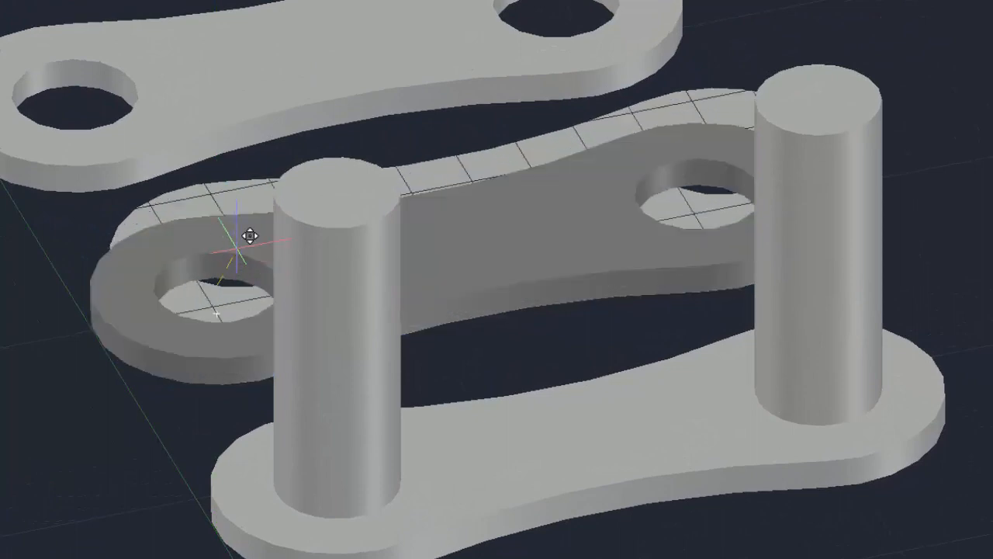
left_click(338, 192)
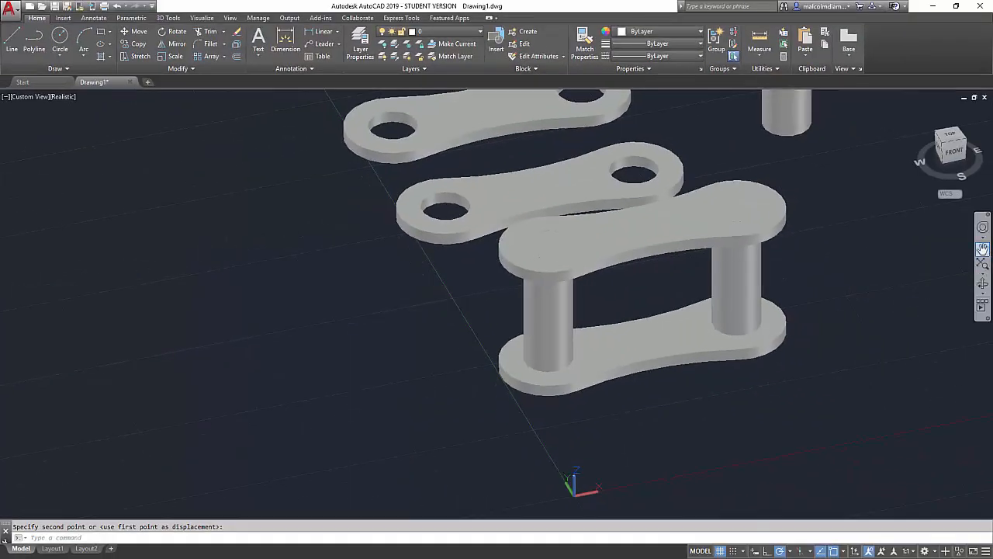
Step: Move the nearest loose link from its left hole's top centre to the bottom centre of the raised link's right hole
left_click(983, 248)
left_click_drag(844, 202, 634, 291)
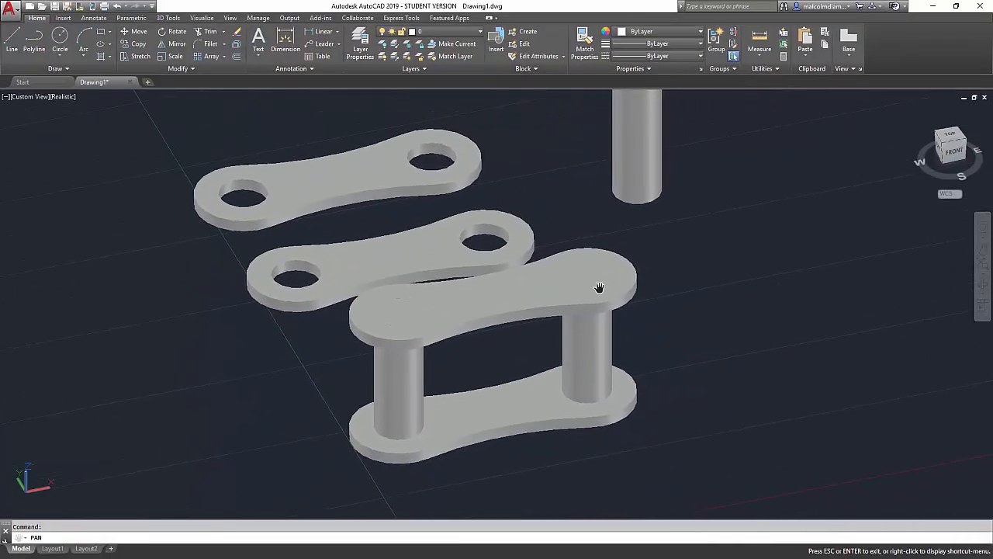
scroll(599, 288, "up", 1)
scroll(595, 291, "up", 1)
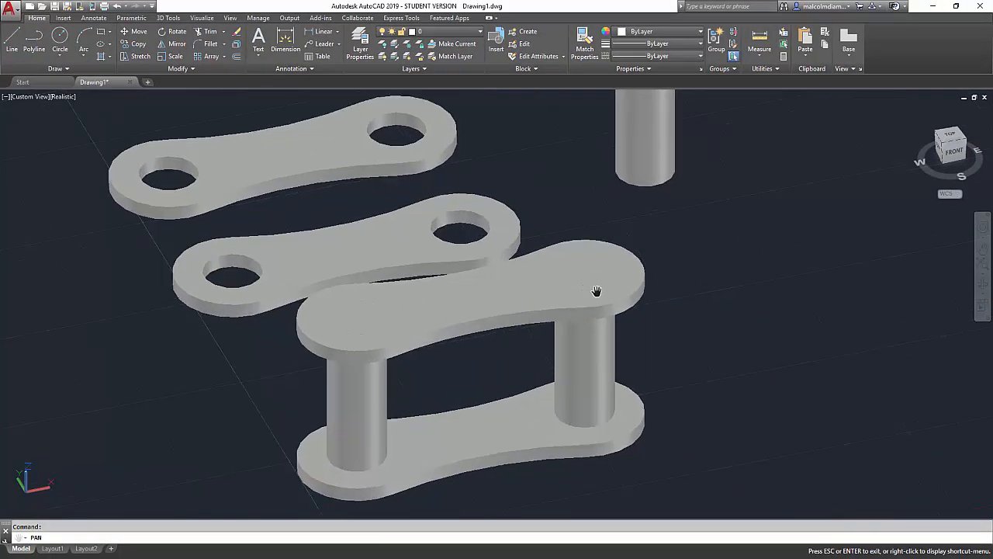
right_click(696, 293)
left_click(727, 306)
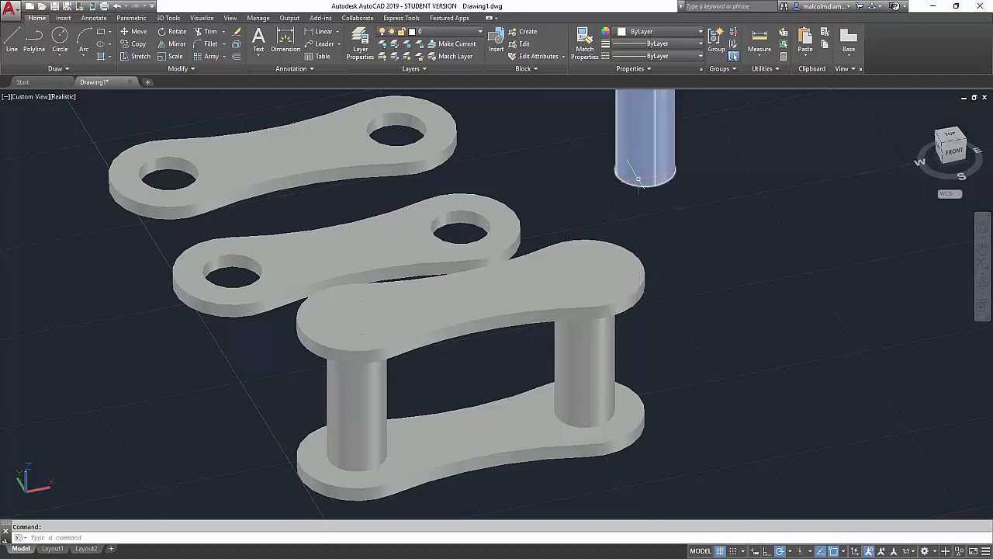
left_click(134, 32)
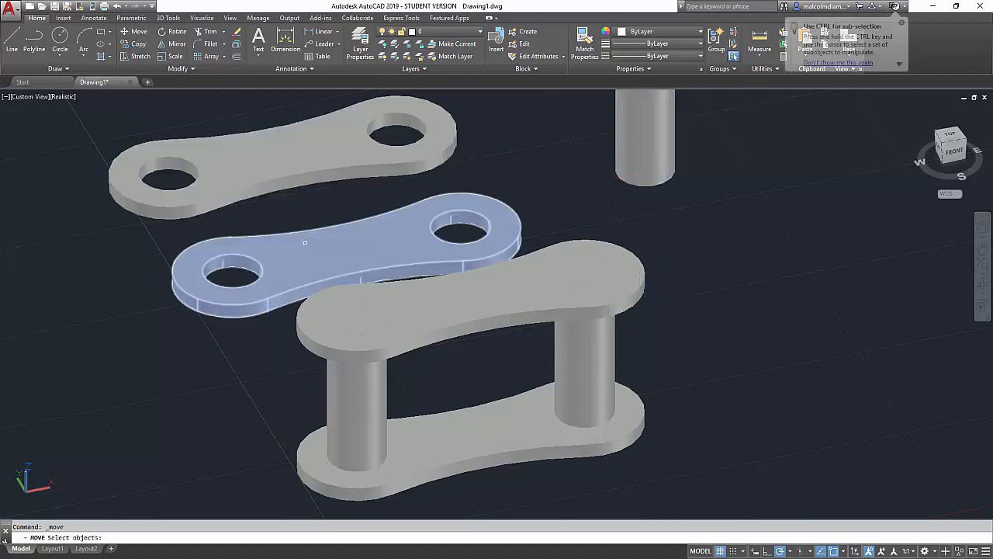
left_click(180, 276)
key("Return")
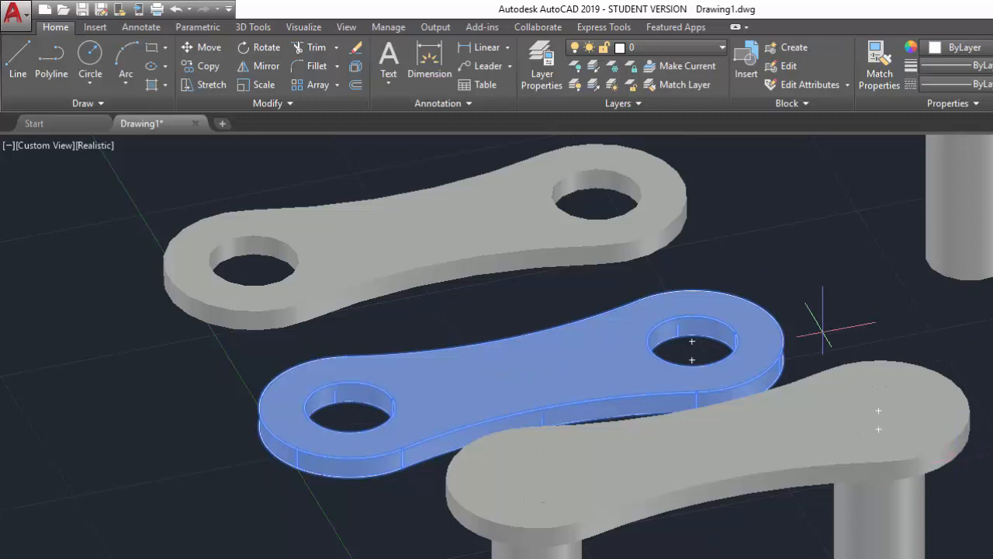
left_click(350, 408)
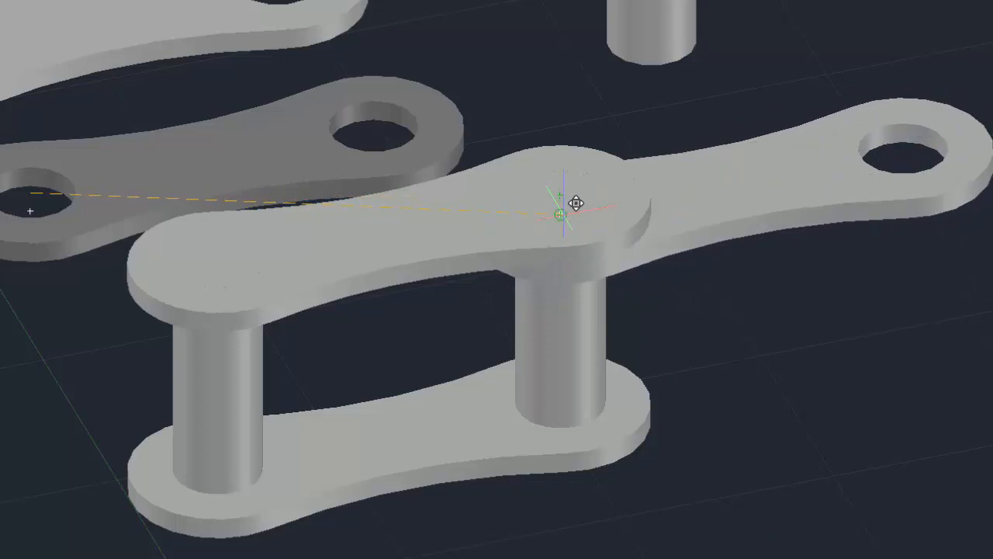
left_click(560, 211)
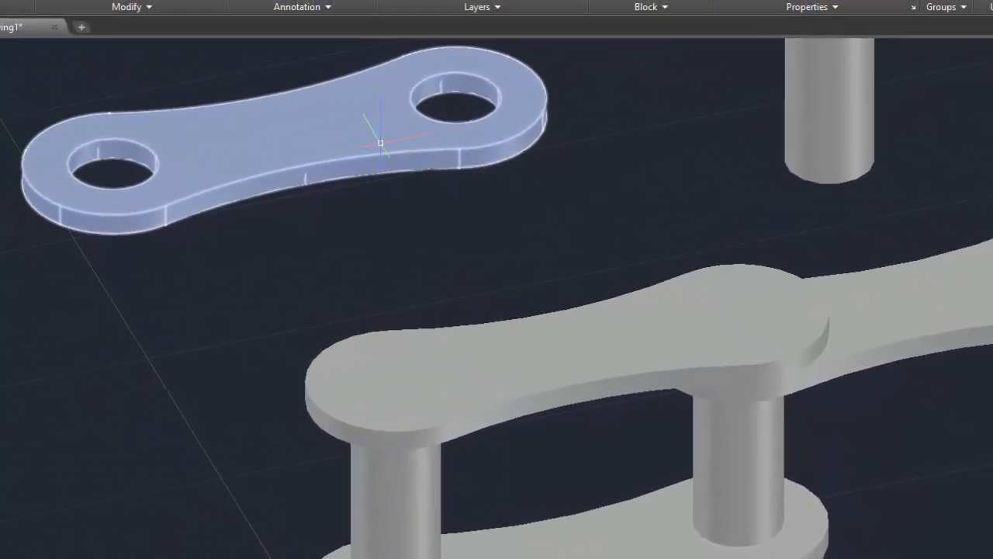
Step: Move the last loose link from its left hole's bottom centre to the top centre of the lower front link's right hole
left_click(233, 163)
key("Escape")
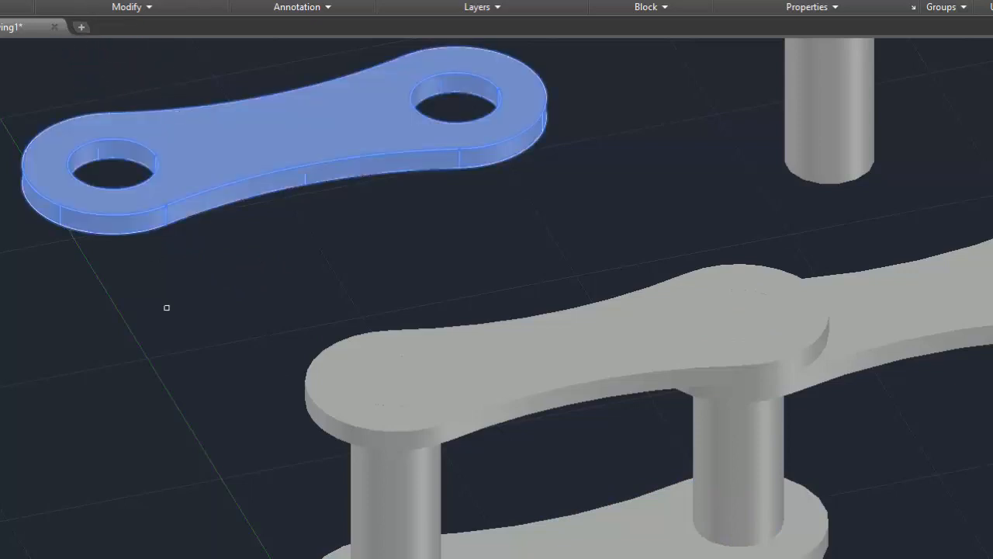
key("Return")
left_click(112, 182)
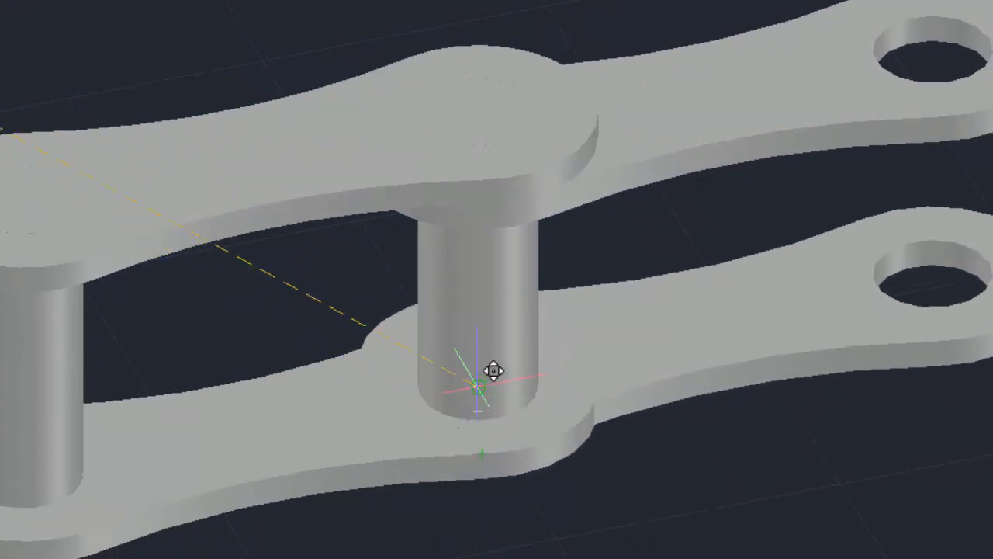
left_click(478, 385)
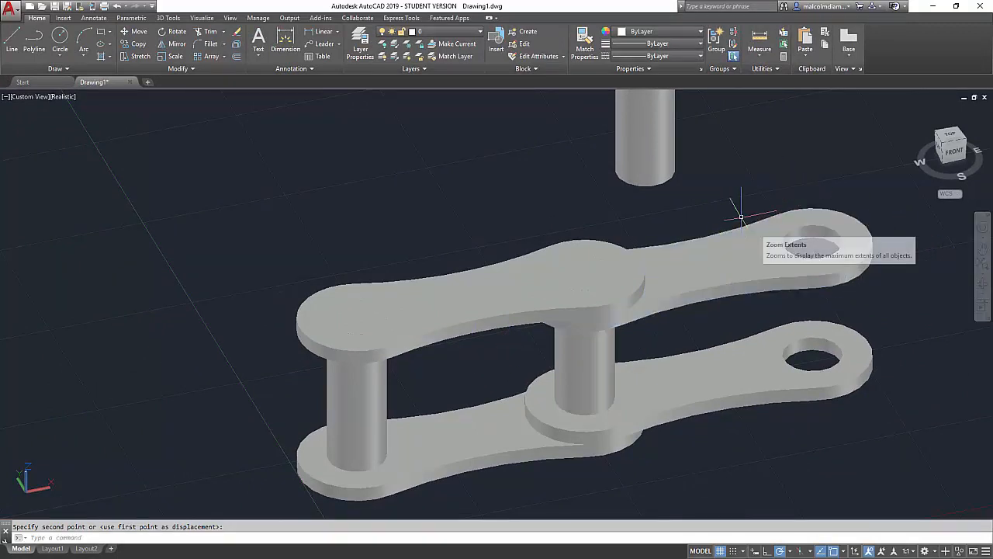
Step: Copy the middle pin from the top centre of the upper inner link's left hole to the top centre of its right hole
scroll(739, 207, "down", 3)
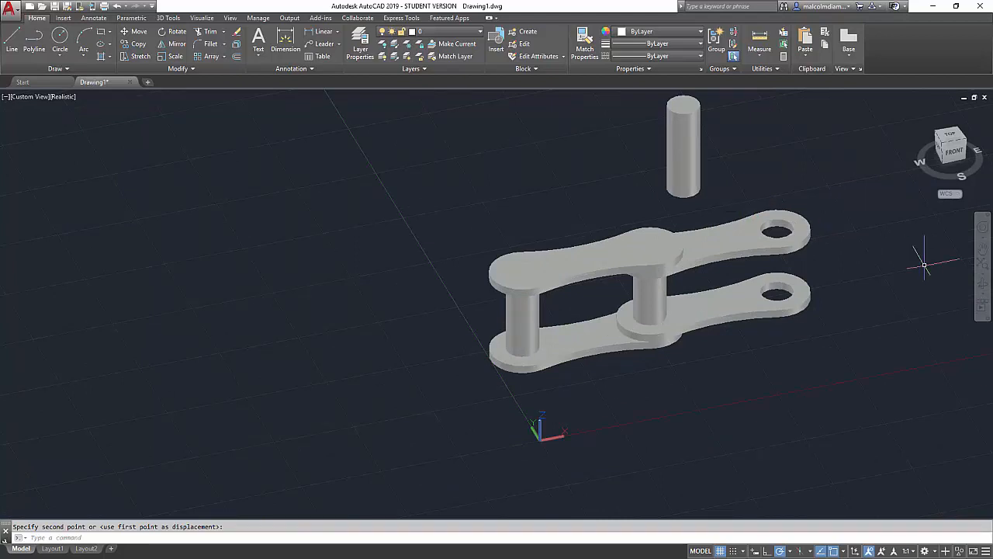
left_click(983, 244)
left_click_drag(862, 226, 660, 282)
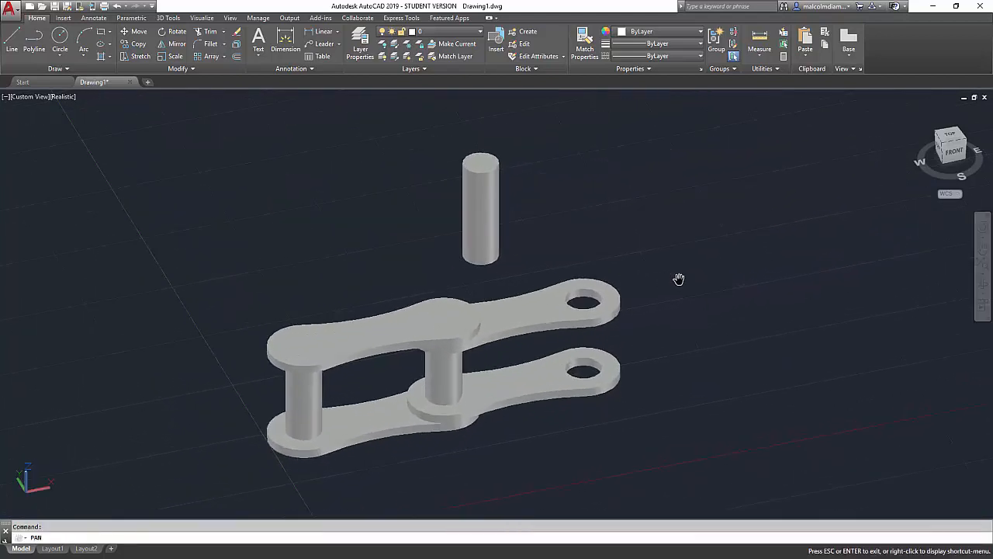
right_click(678, 279)
left_click(712, 289)
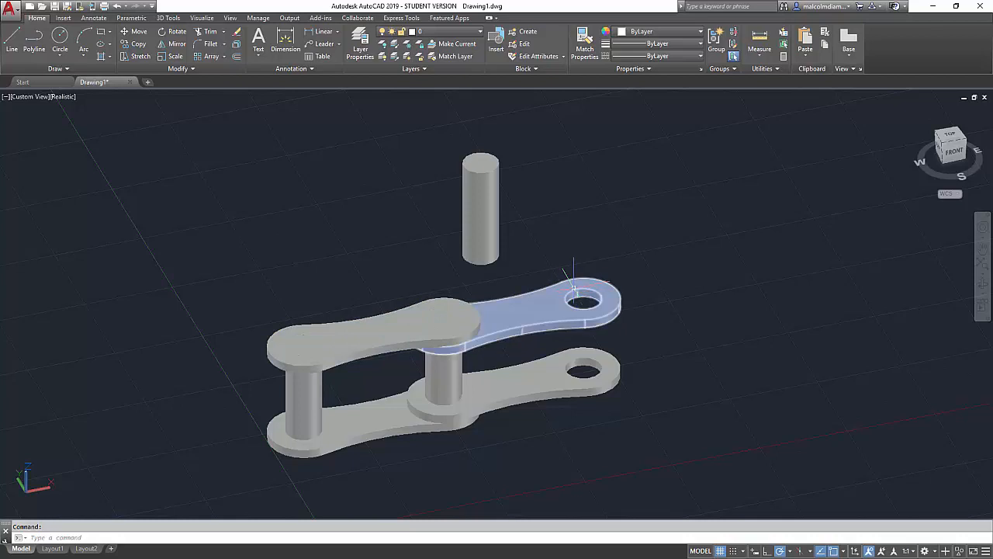
mouse_move(573, 289)
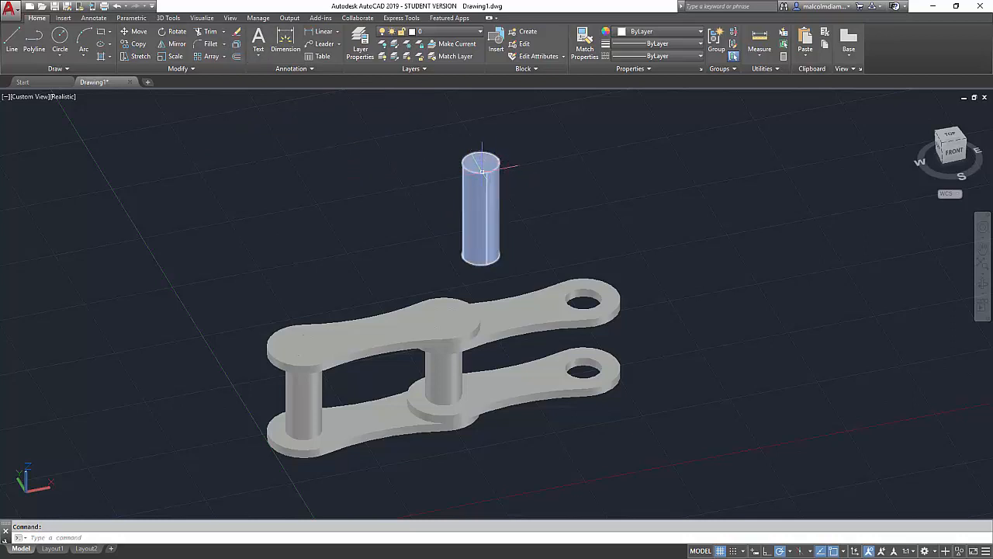
mouse_move(482, 171)
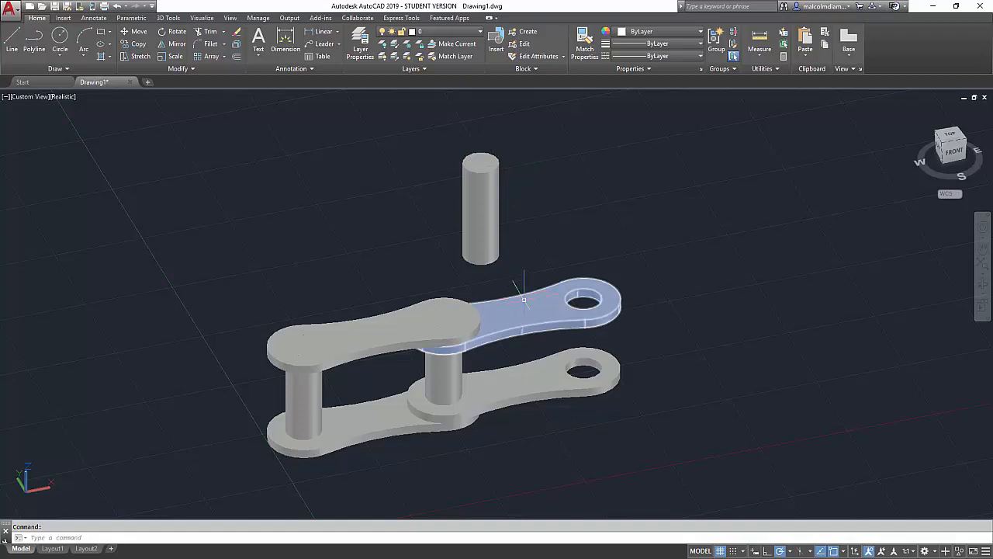
scroll(483, 377, "up", 4)
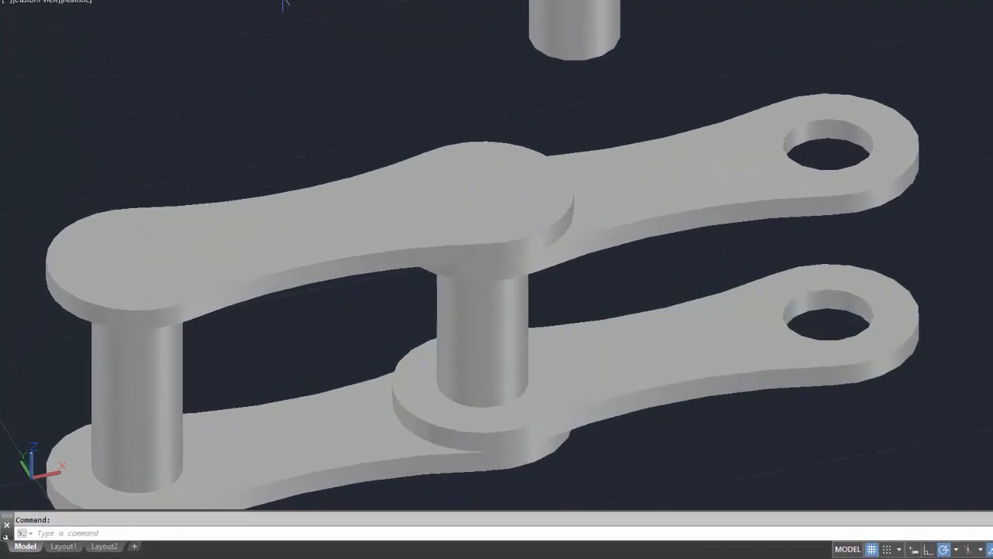
left_click(466, 2)
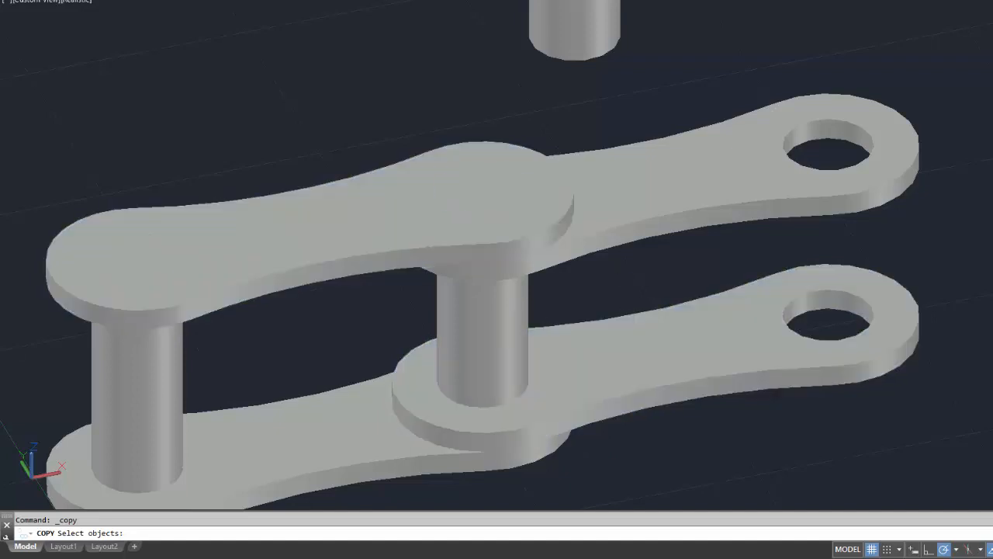
left_click(515, 311)
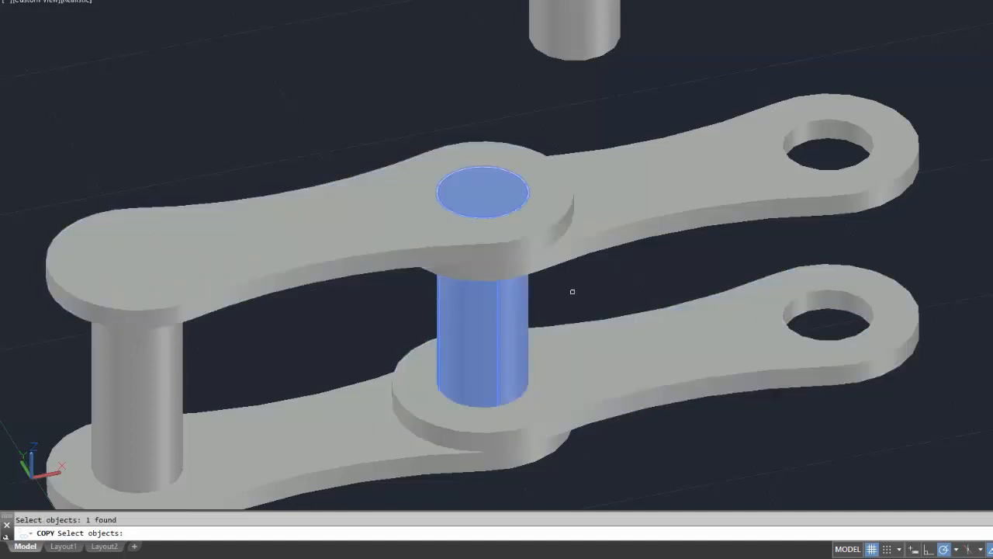
key("Return")
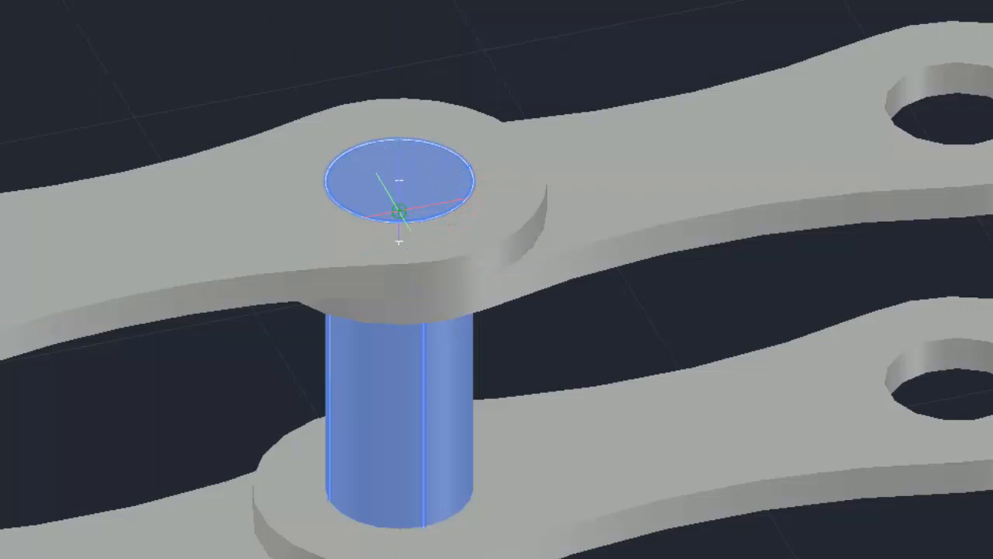
left_click(399, 211)
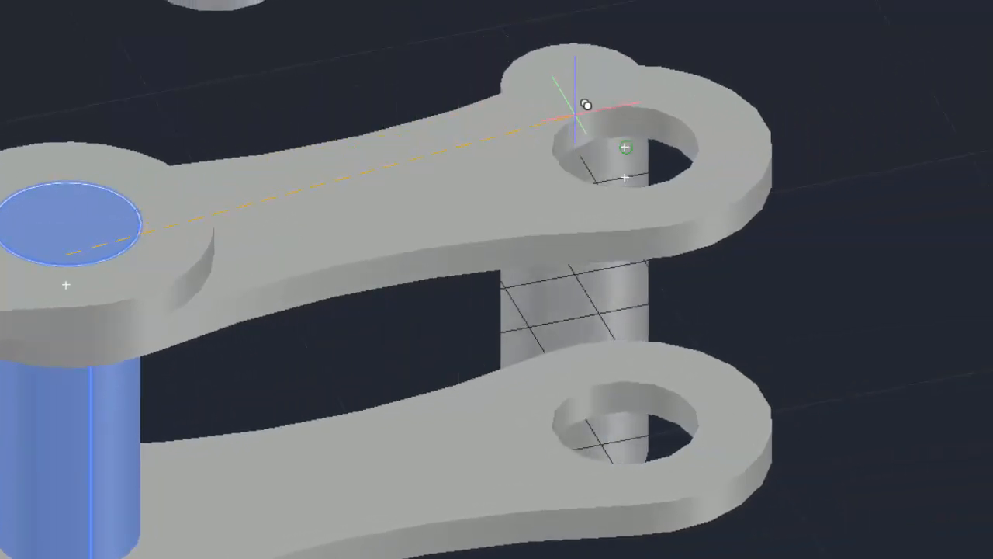
left_click(635, 137)
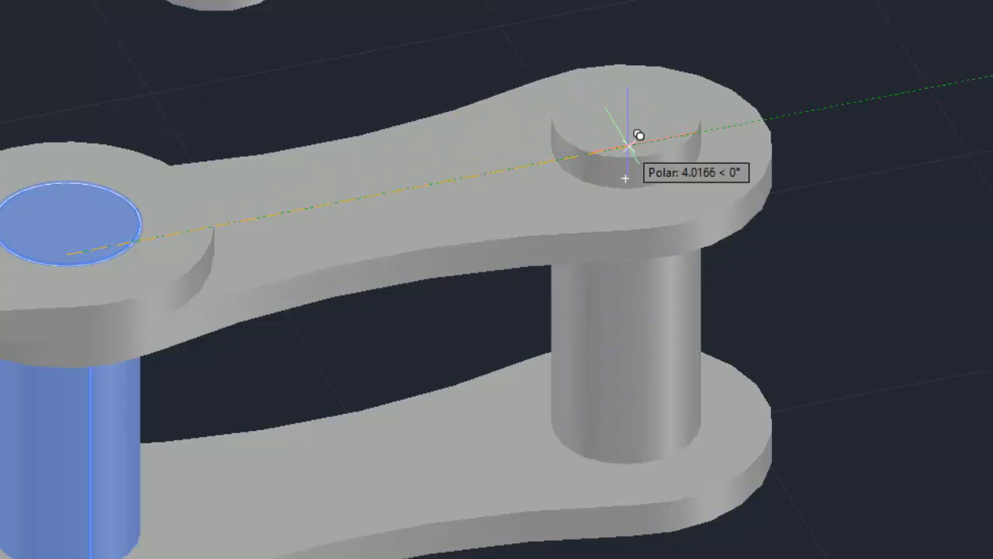
right_click(896, 201)
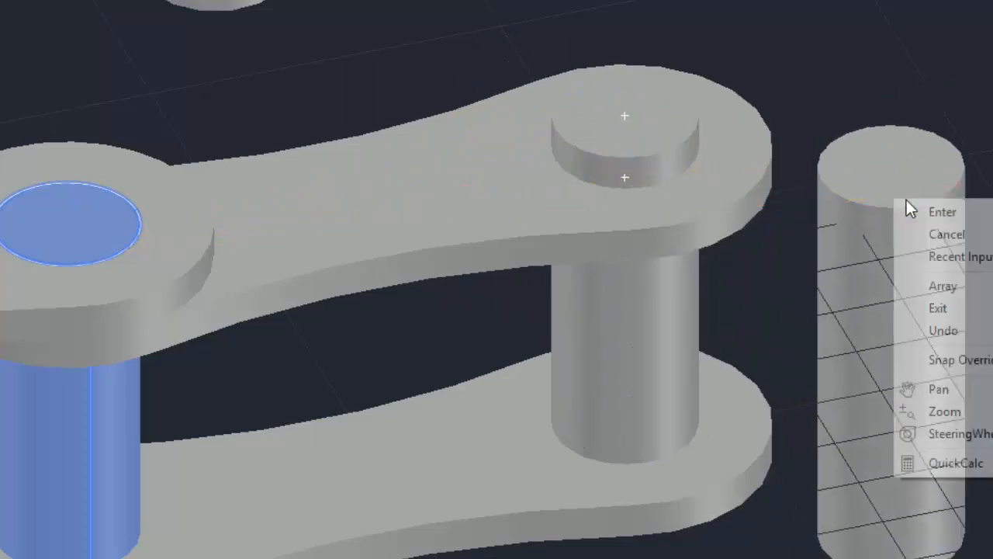
left_click(968, 214)
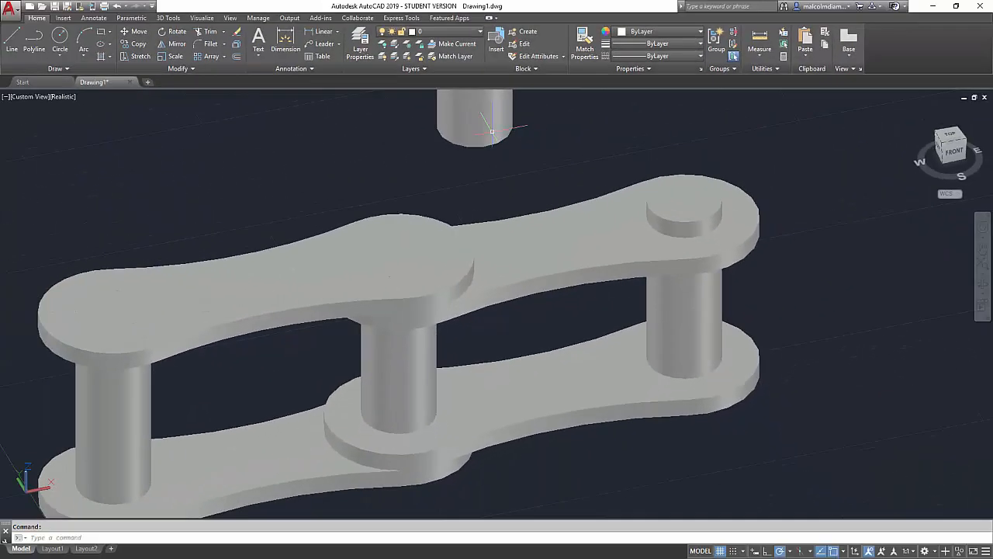
Step: Erase the loose spare pin above the chain and inspect the assembly from the front and from above
left_click(491, 132)
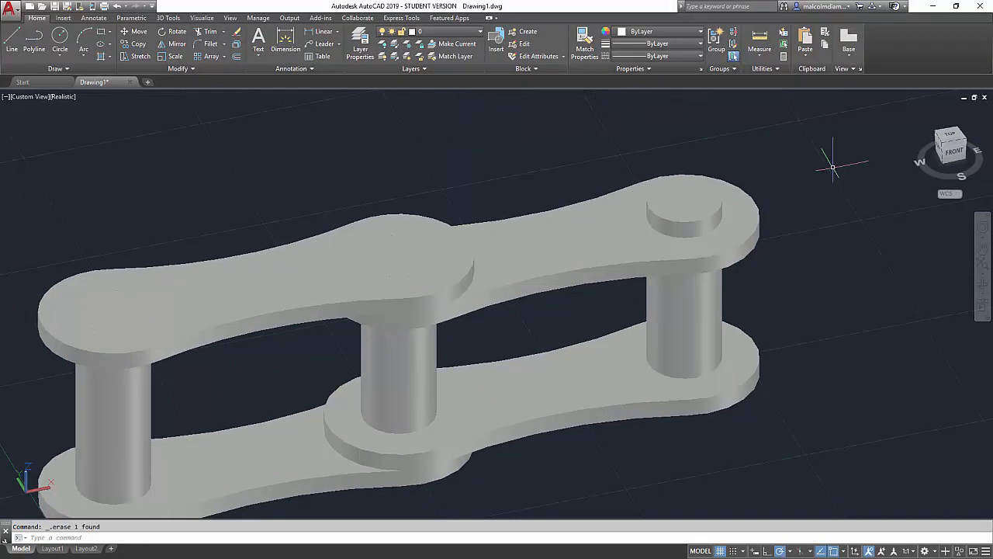
left_click(983, 285)
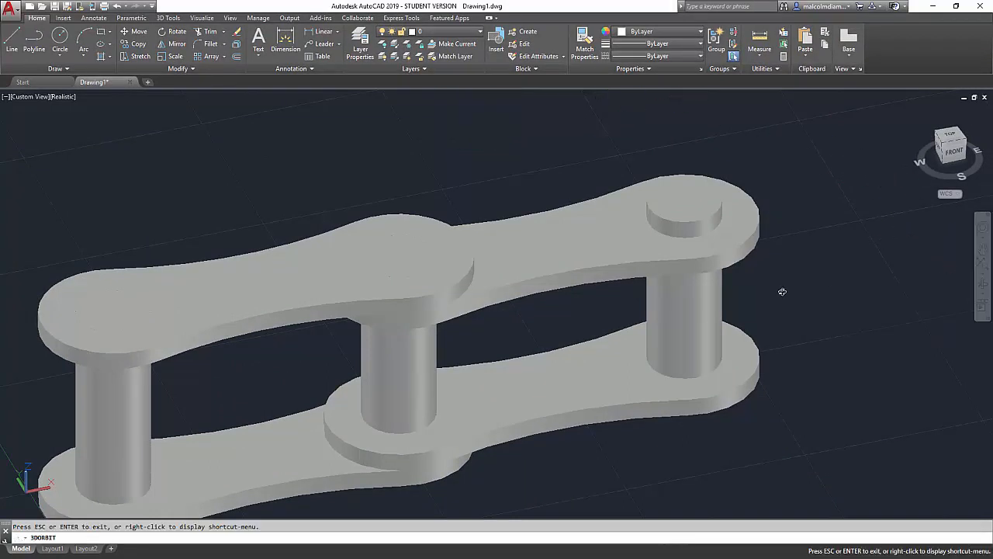
mouse_move(733, 318)
left_mouse_down()
mouse_move(714, 256)
mouse_move(715, 286)
mouse_move(714, 260)
mouse_move(709, 279)
mouse_move(712, 262)
left_mouse_up()
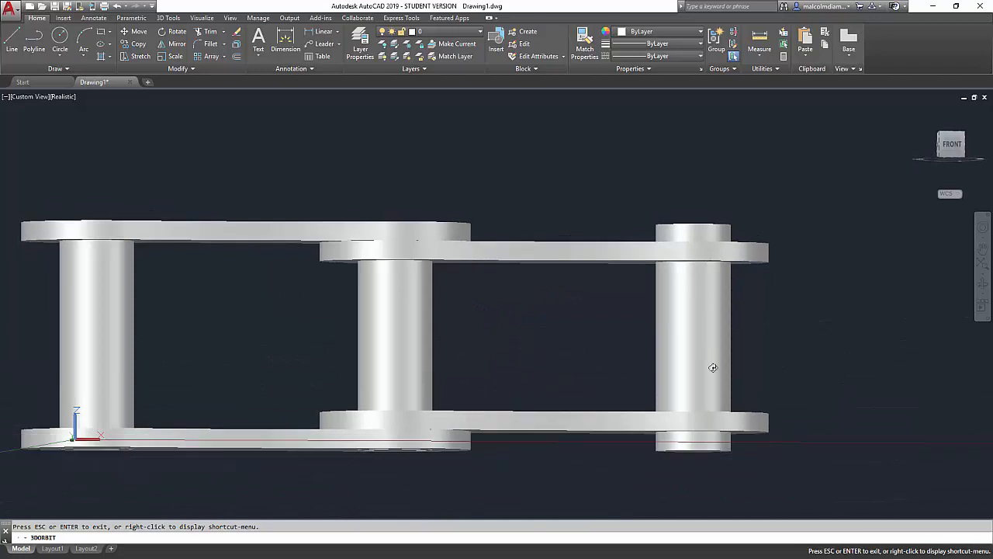
left_click_drag(660, 285, 535, 370)
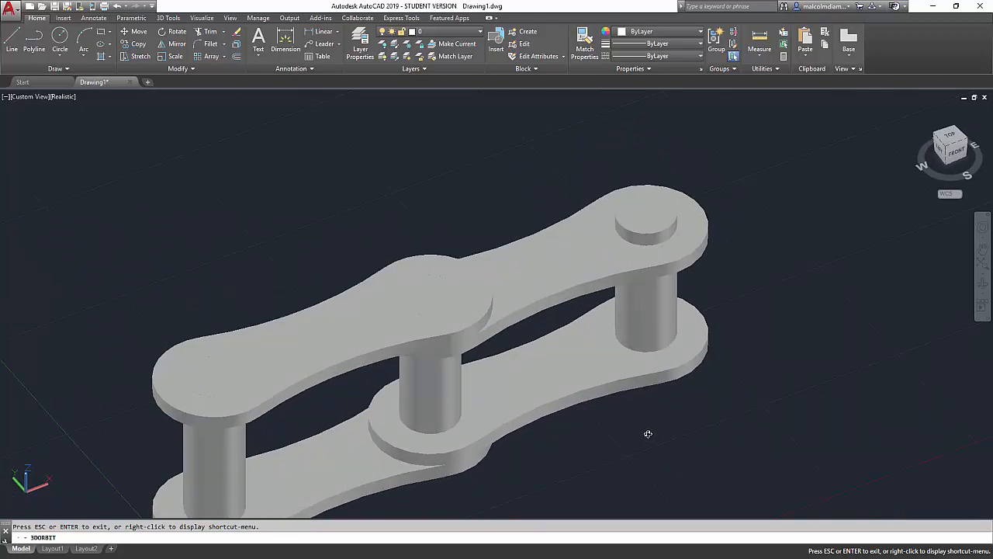
mouse_move(645, 432)
left_mouse_down()
mouse_move(646, 407)
mouse_move(654, 420)
left_mouse_up()
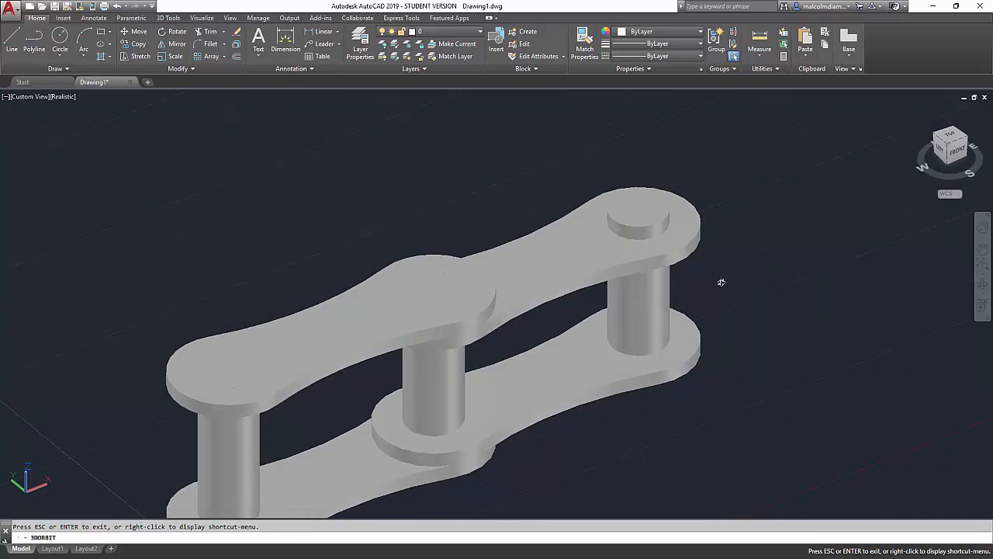
Step: Set the current object colour to red (205,32,39) and draw a pin-sized circle beside the chain's right end
left_click(43, 18)
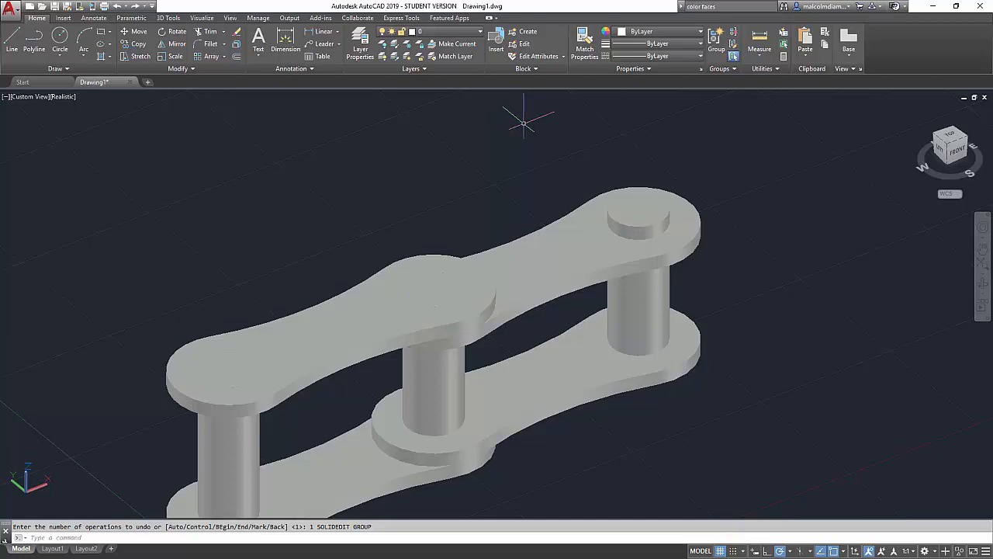
left_click(59, 37)
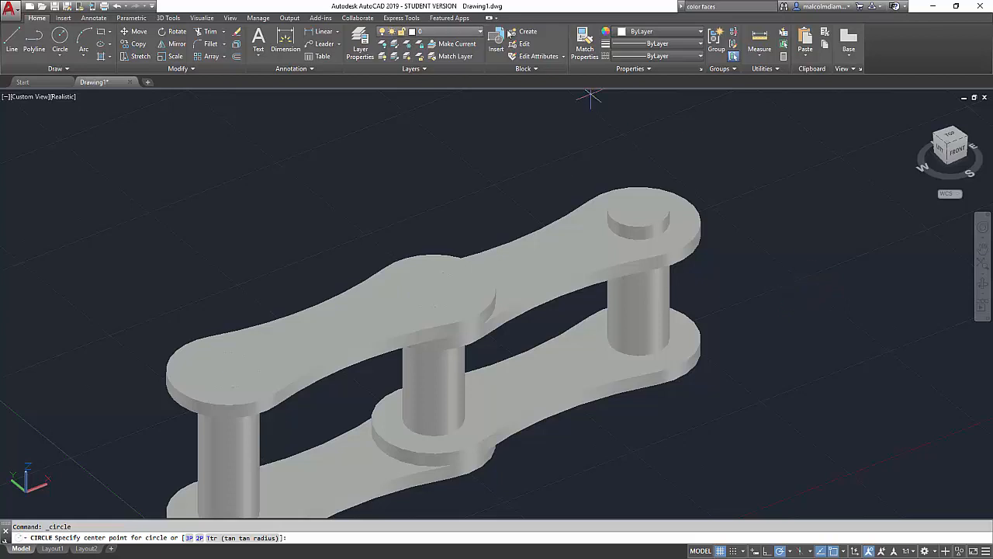
left_click(701, 33)
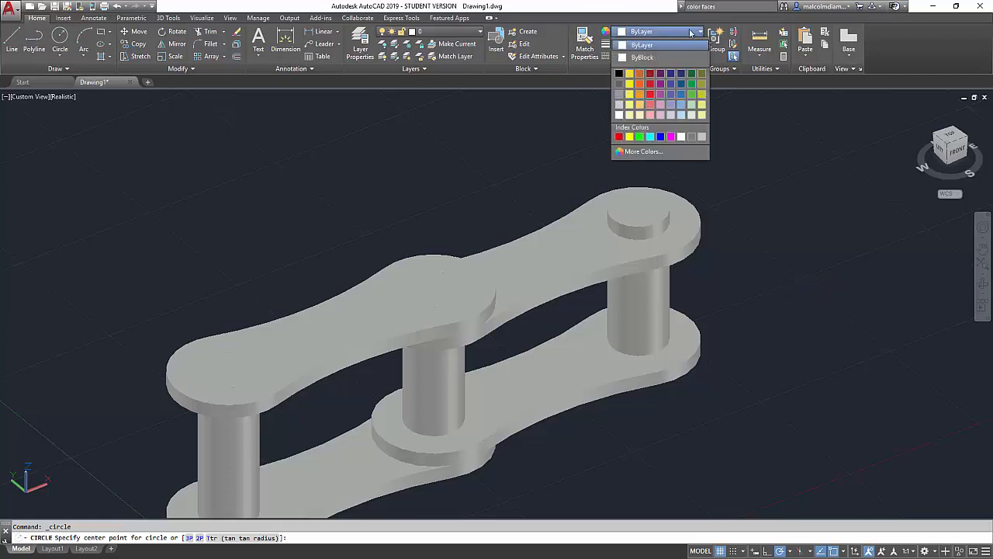
left_click(653, 85)
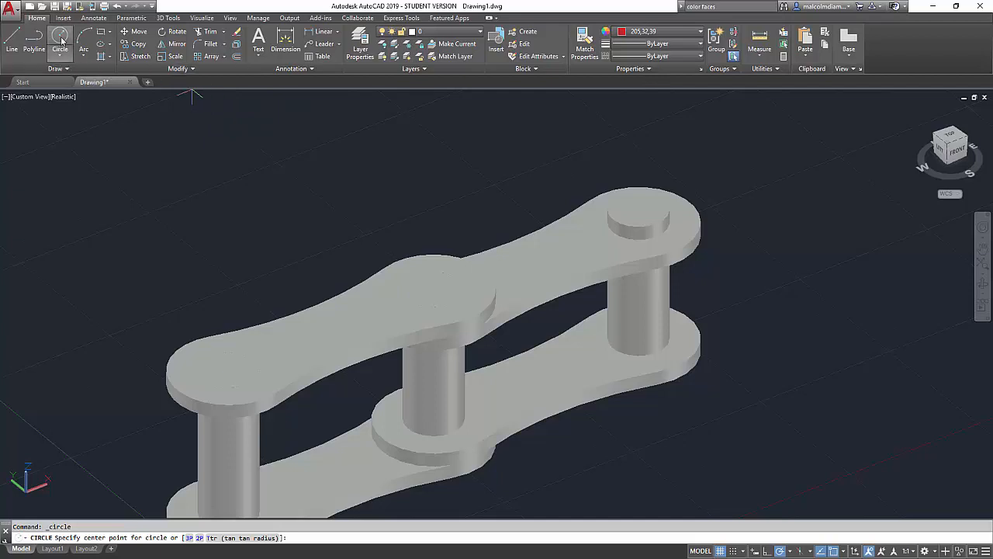
left_click(788, 285)
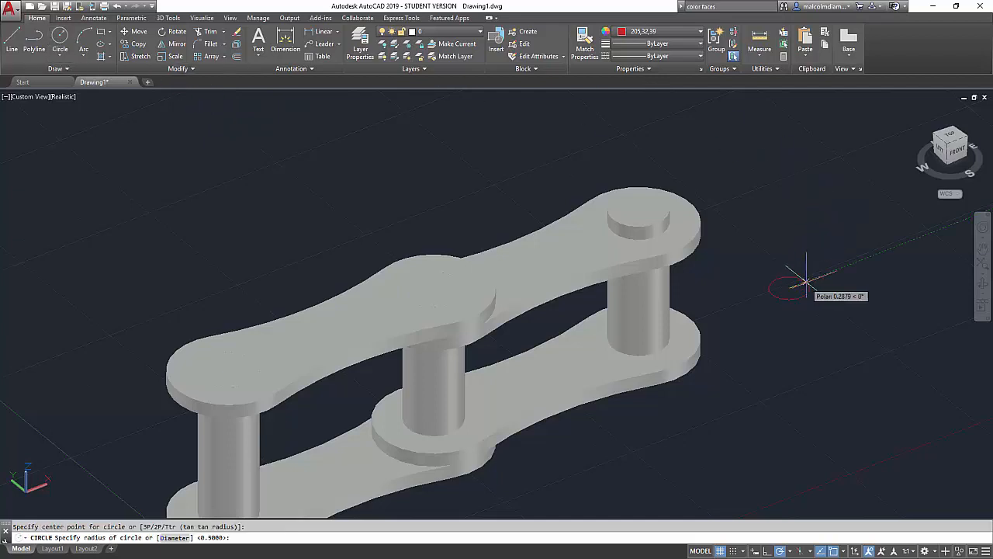
left_click(816, 282)
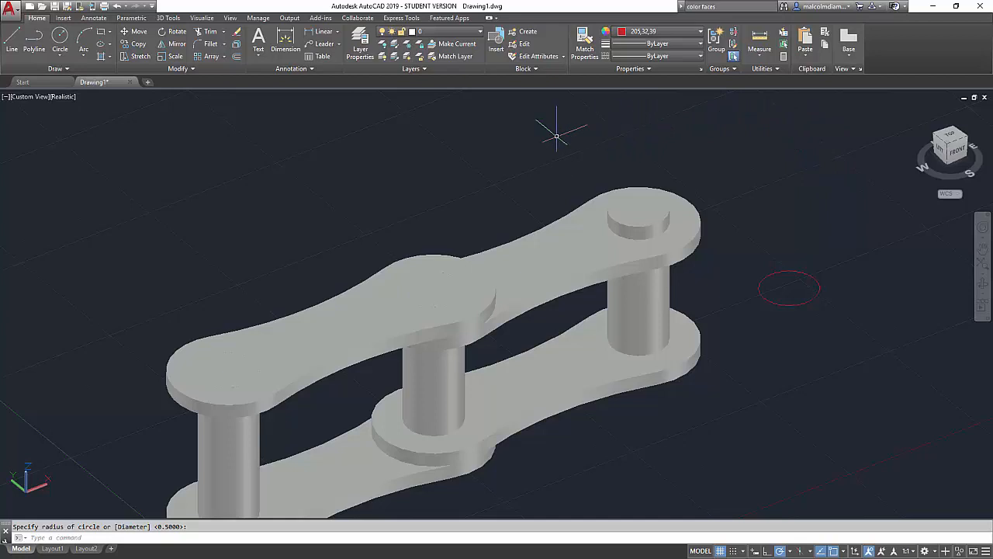
left_click(169, 18)
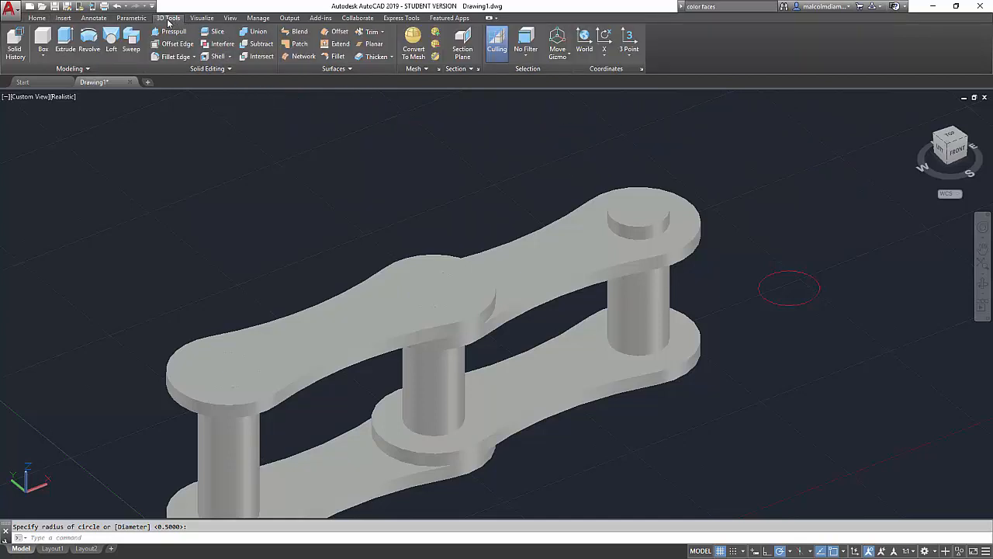
left_click(65, 39)
left_click(809, 275)
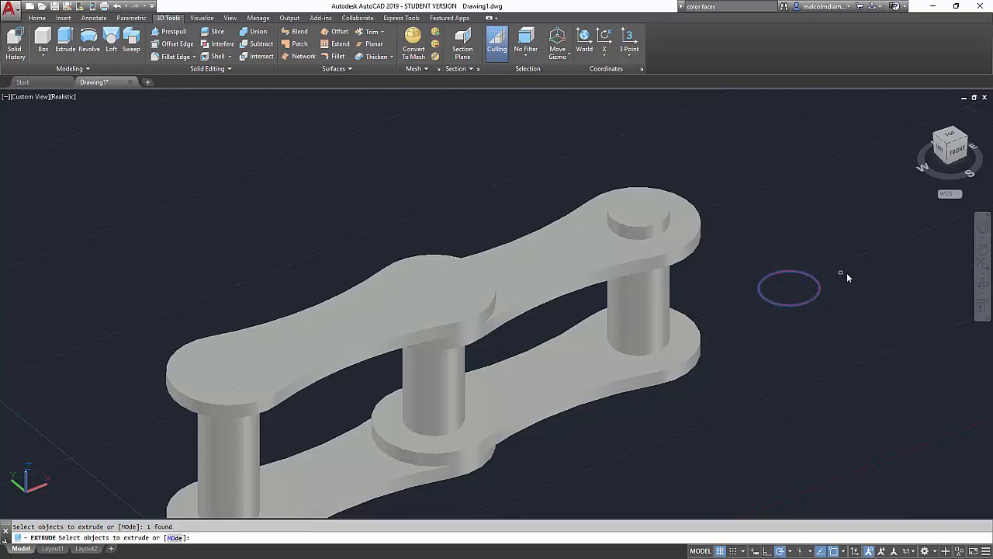
right_click(847, 277)
left_click(857, 292)
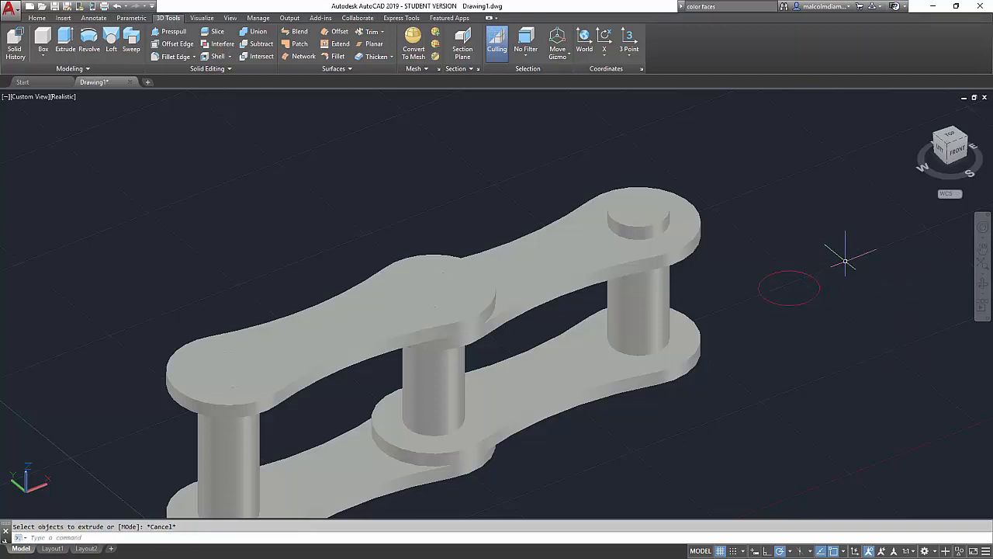
Step: Extrude the red circle upward into a cylinder freehand, then erase the cylinder
right_click(844, 260)
left_click(854, 267)
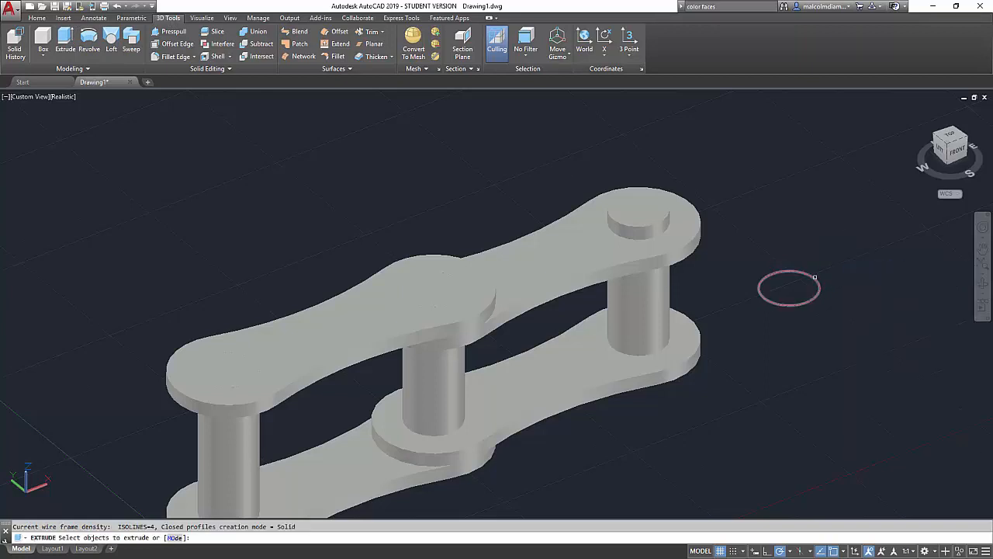
left_click(814, 277)
right_click(844, 265)
left_click(858, 271)
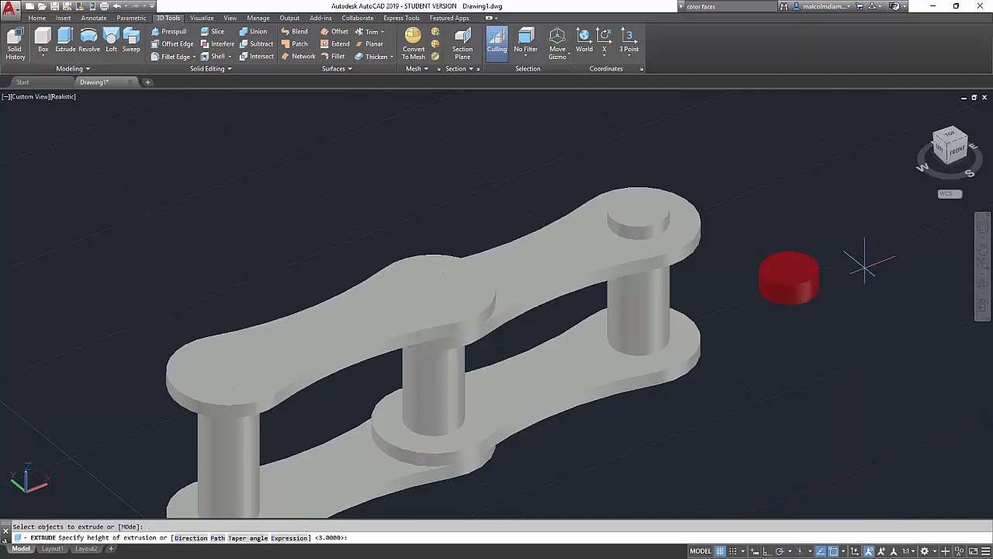
left_click(859, 185)
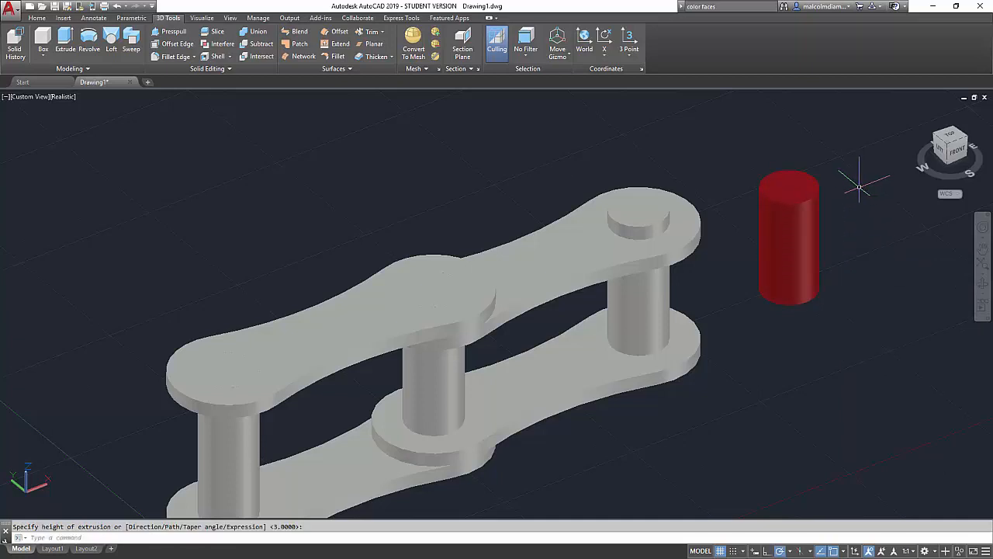
left_click(816, 191)
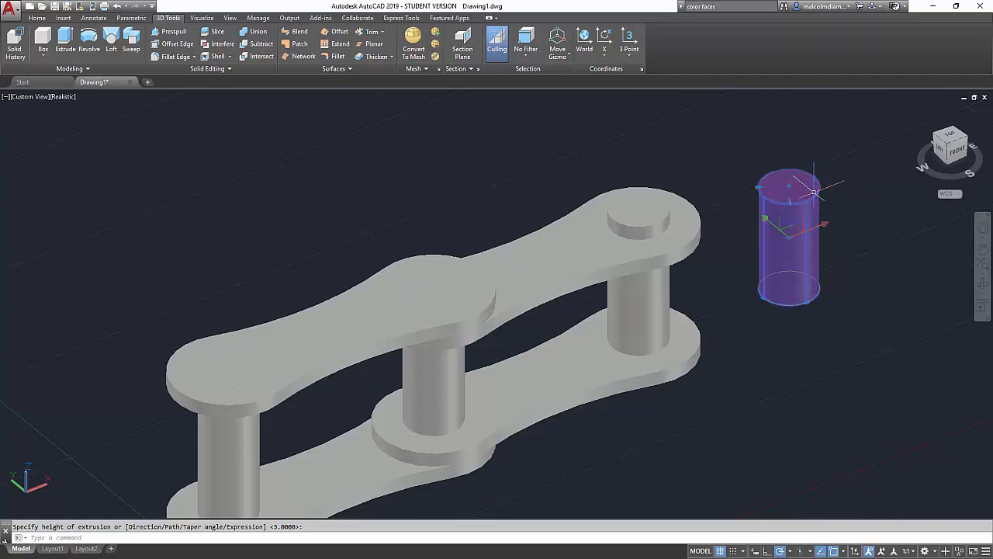
key("Delete")
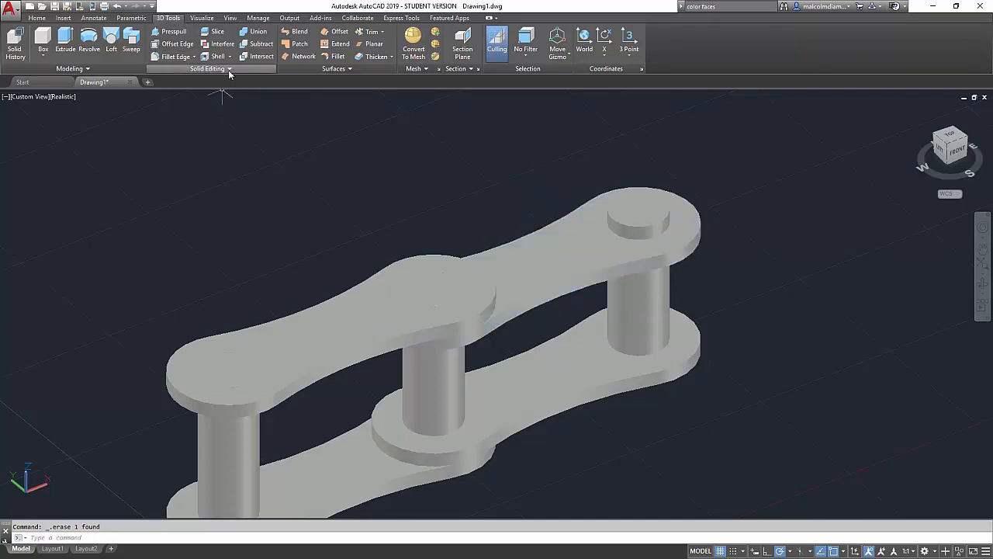
Step: Apply Color Faces to the top and outer side faces of the upper inner link, picking a blue true colour
left_click(580, 251)
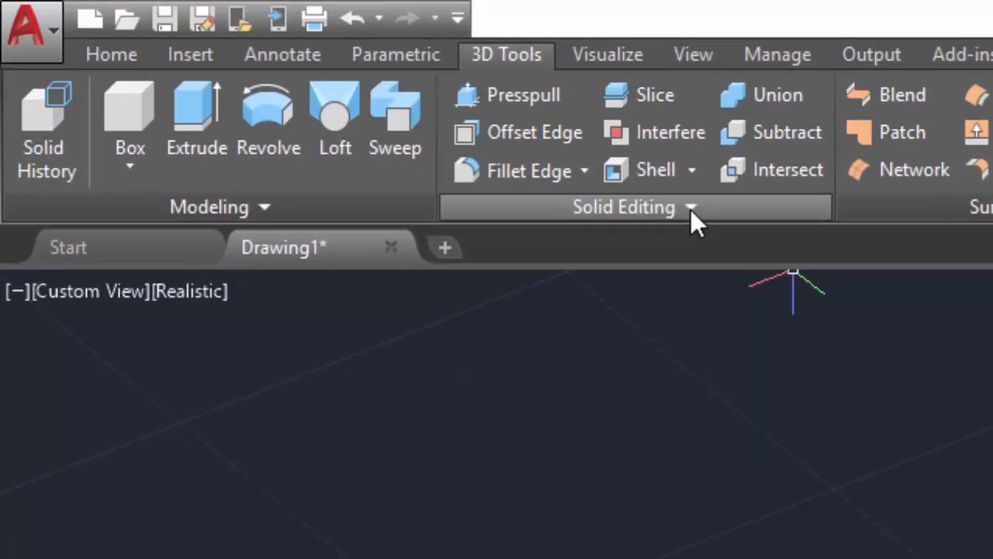
left_click(691, 209)
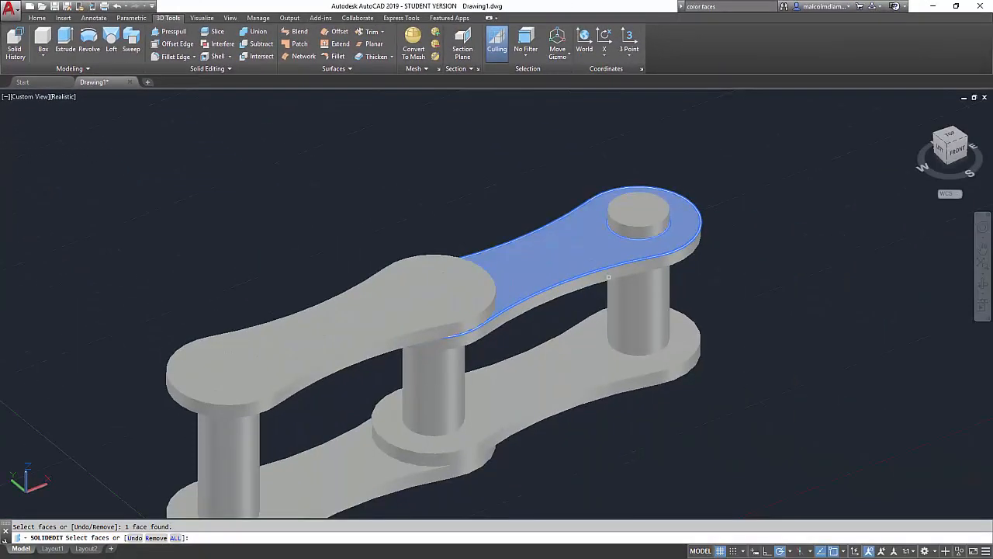
left_click(609, 278)
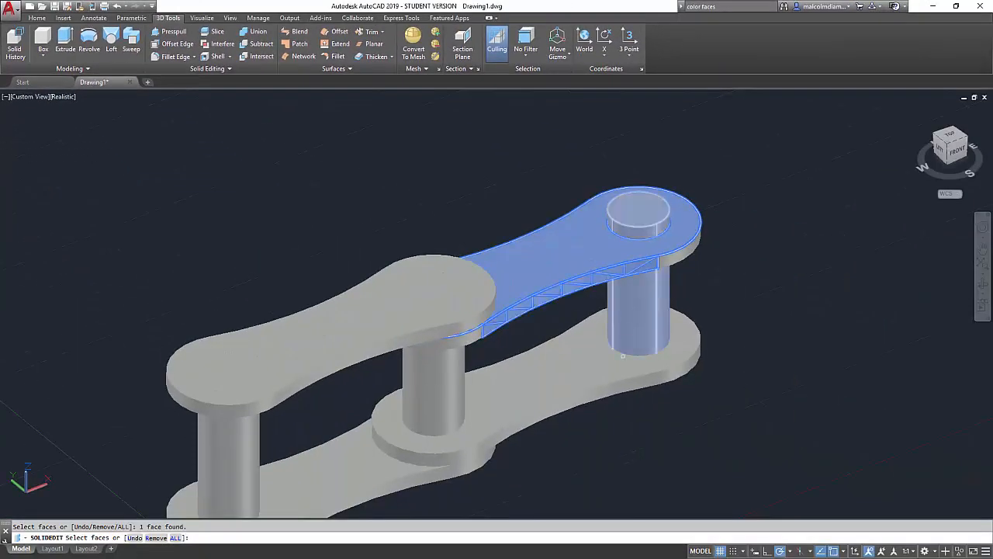
left_click(619, 390)
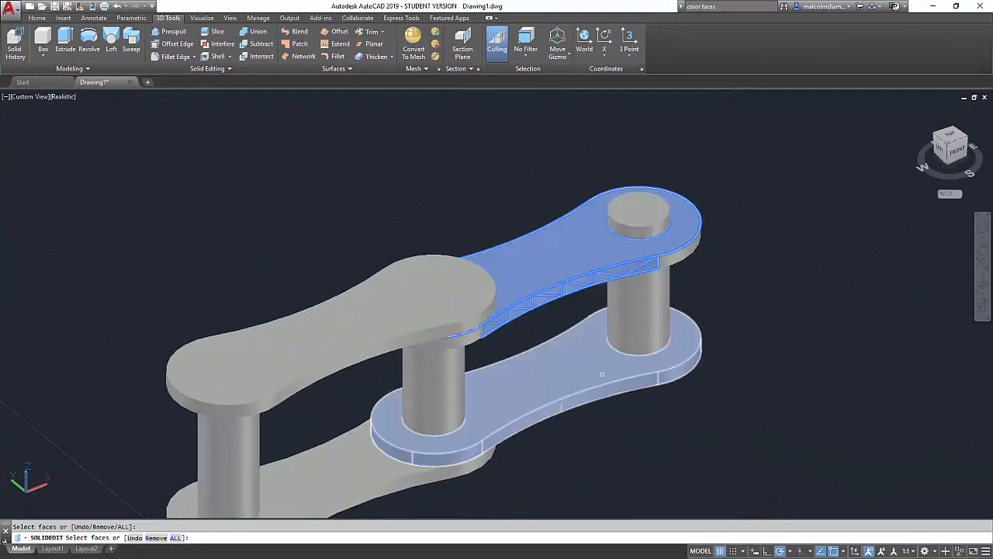
left_click(681, 252)
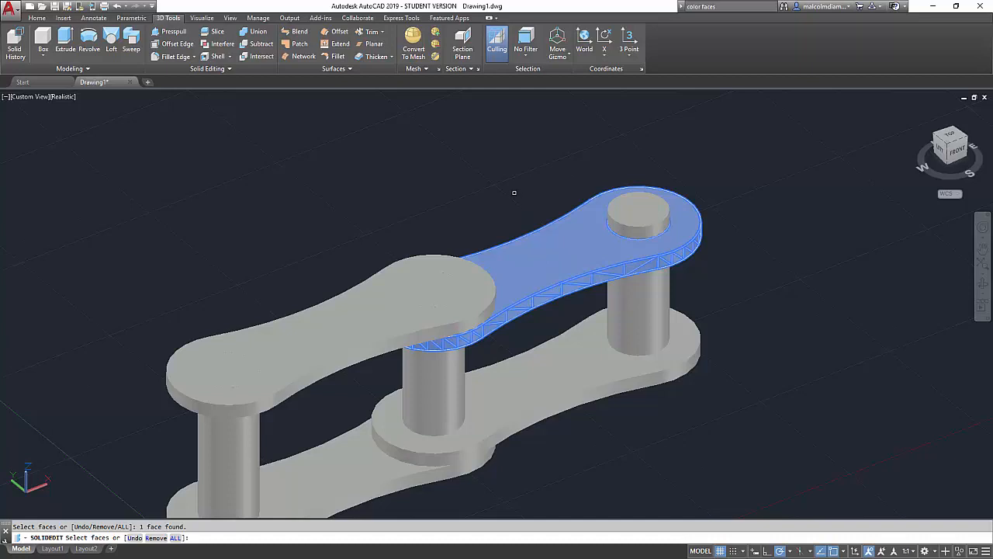
right_click(575, 255)
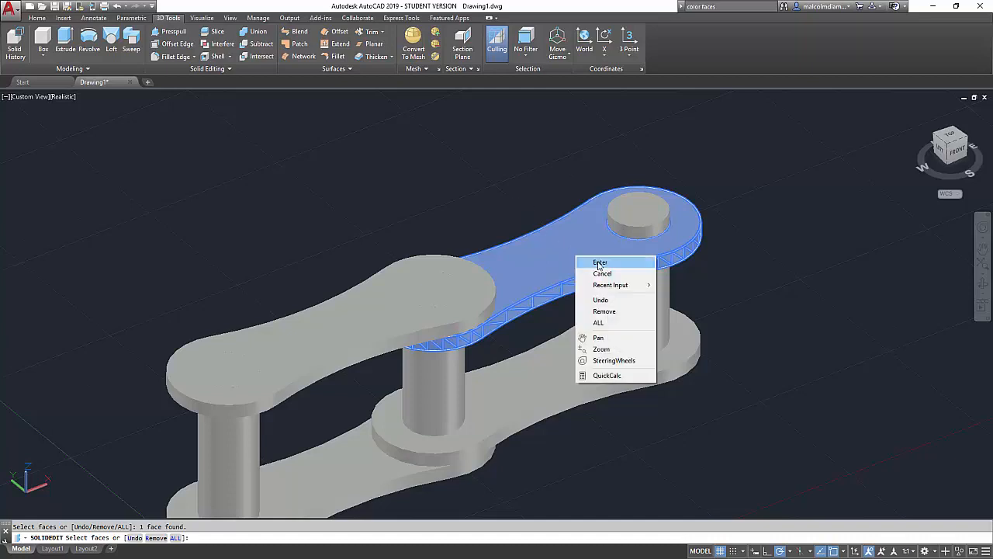
left_click(599, 261)
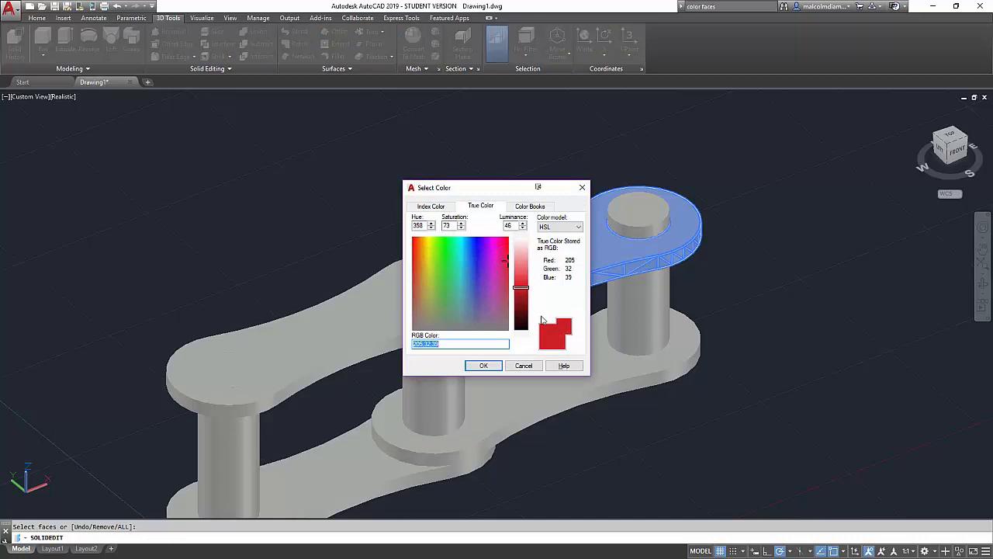
left_click(479, 262)
left_click(484, 366)
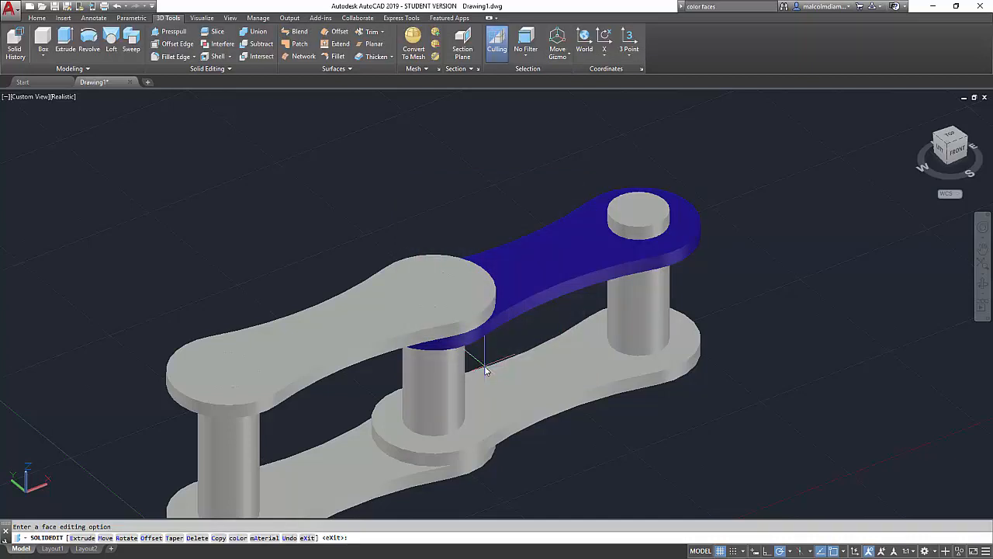